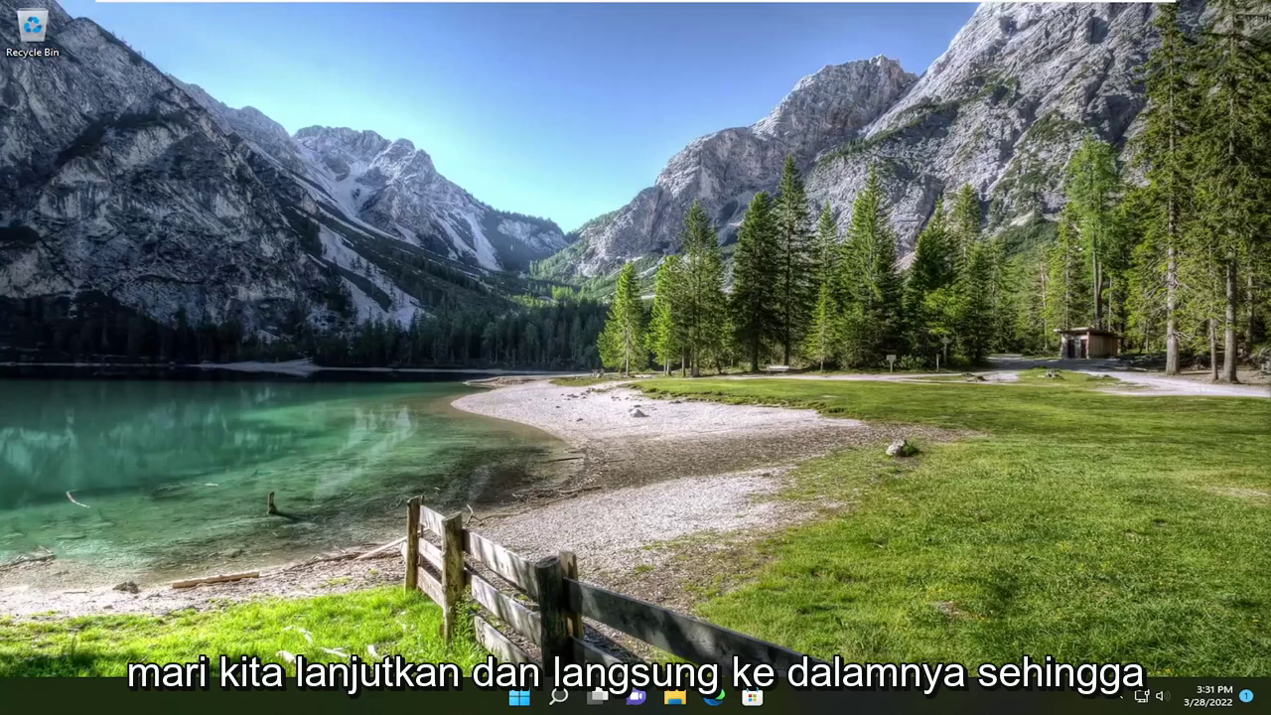
# Launch Registry Editor (regedit) from Windows Search as administrator, accepting the UAC prompt
pyautogui.click(563, 702)
pyautogui.write('regedi')
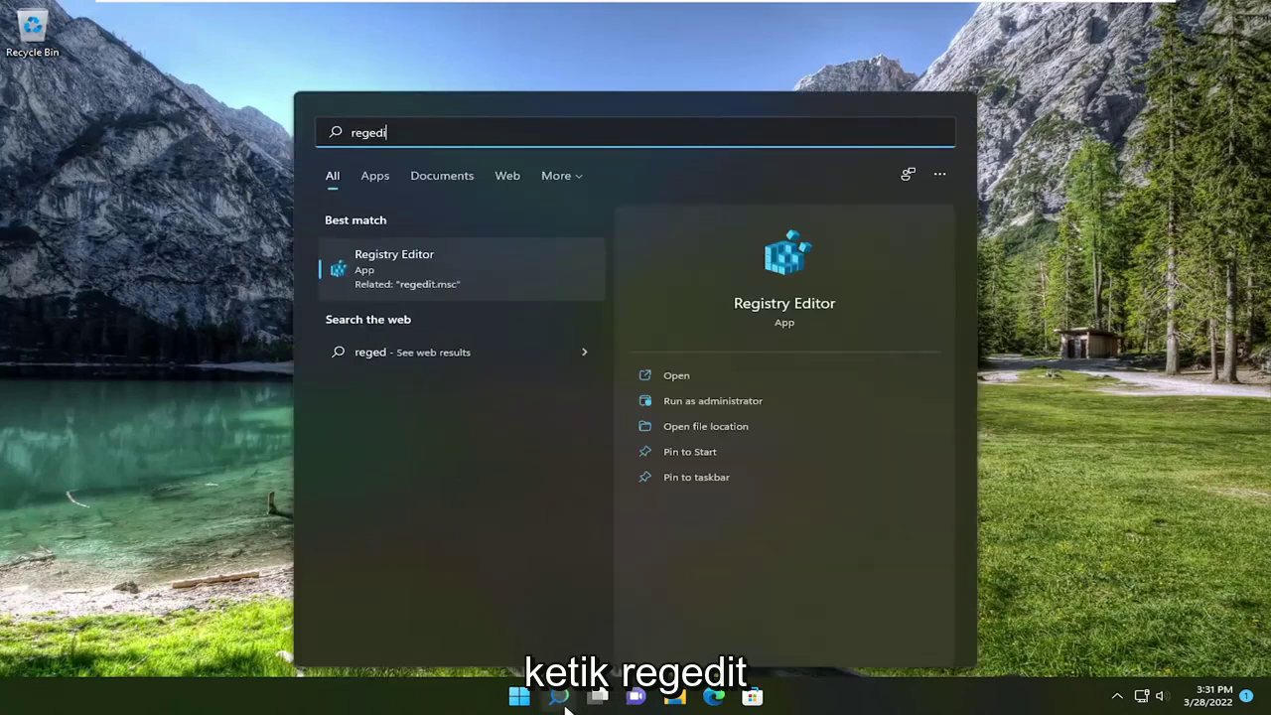
pyautogui.write('t')
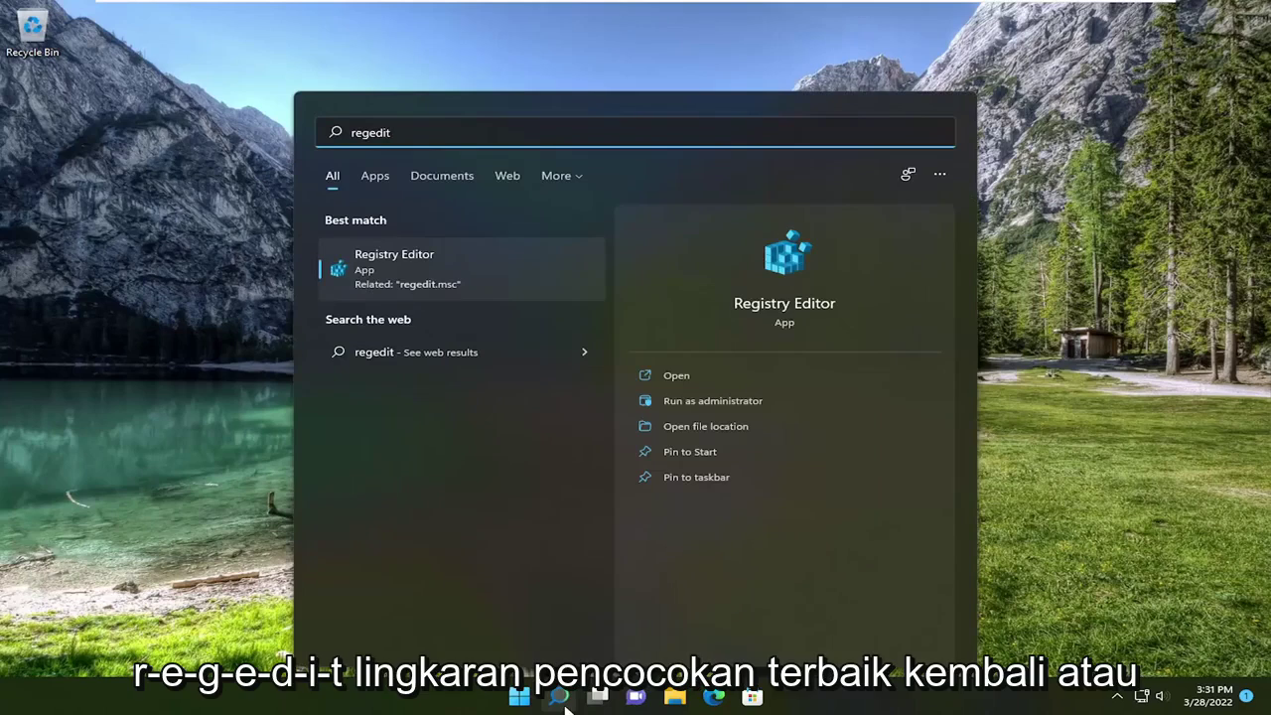
pyautogui.rightClick(387, 273)
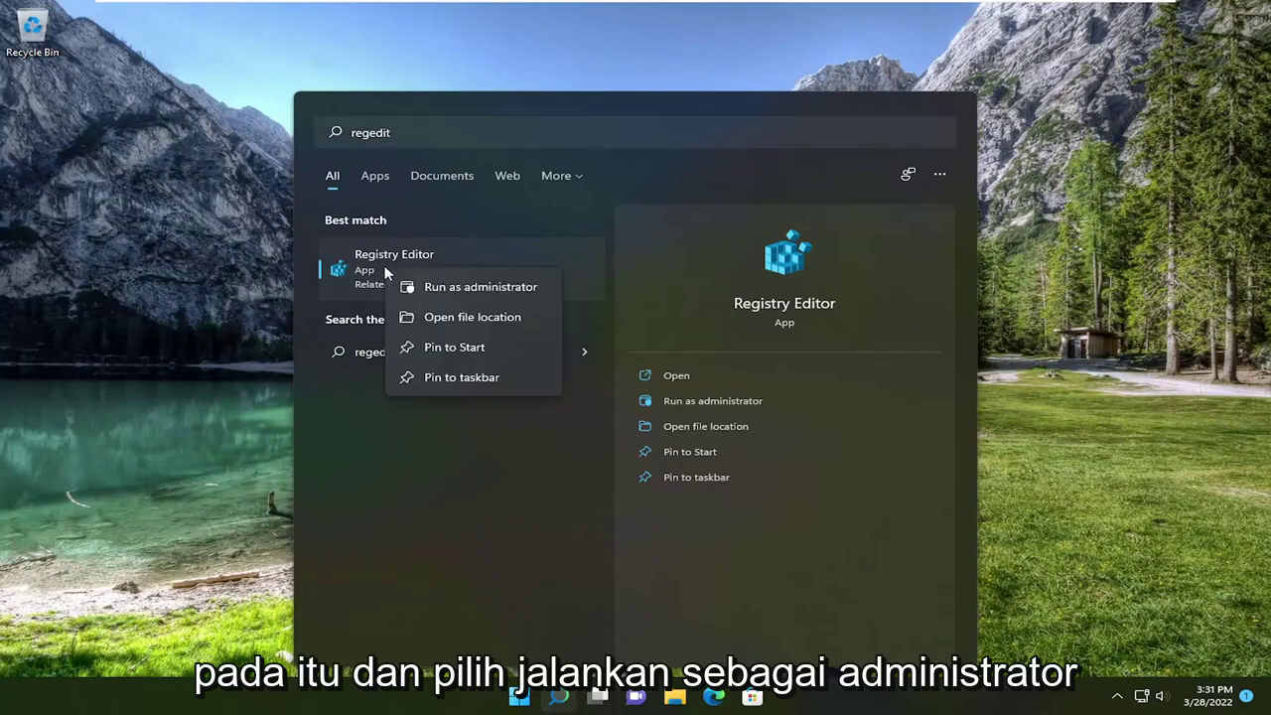
pyautogui.click(453, 287)
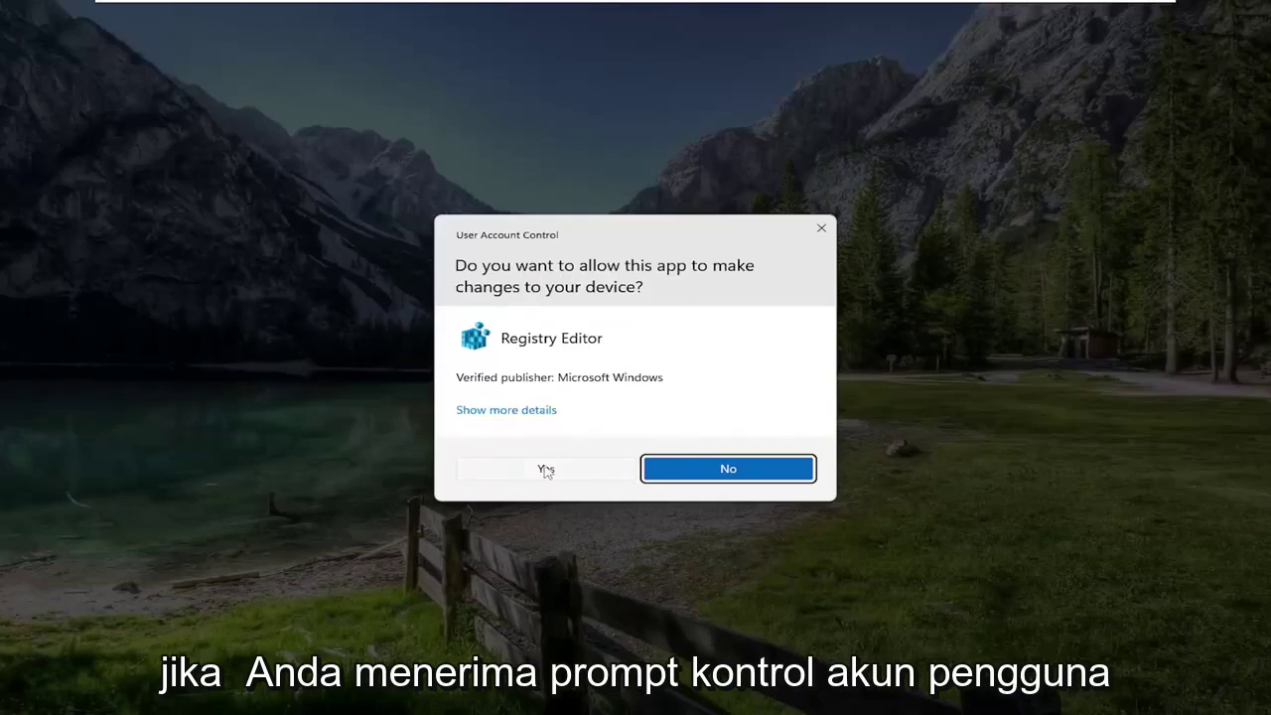
pyautogui.click(546, 470)
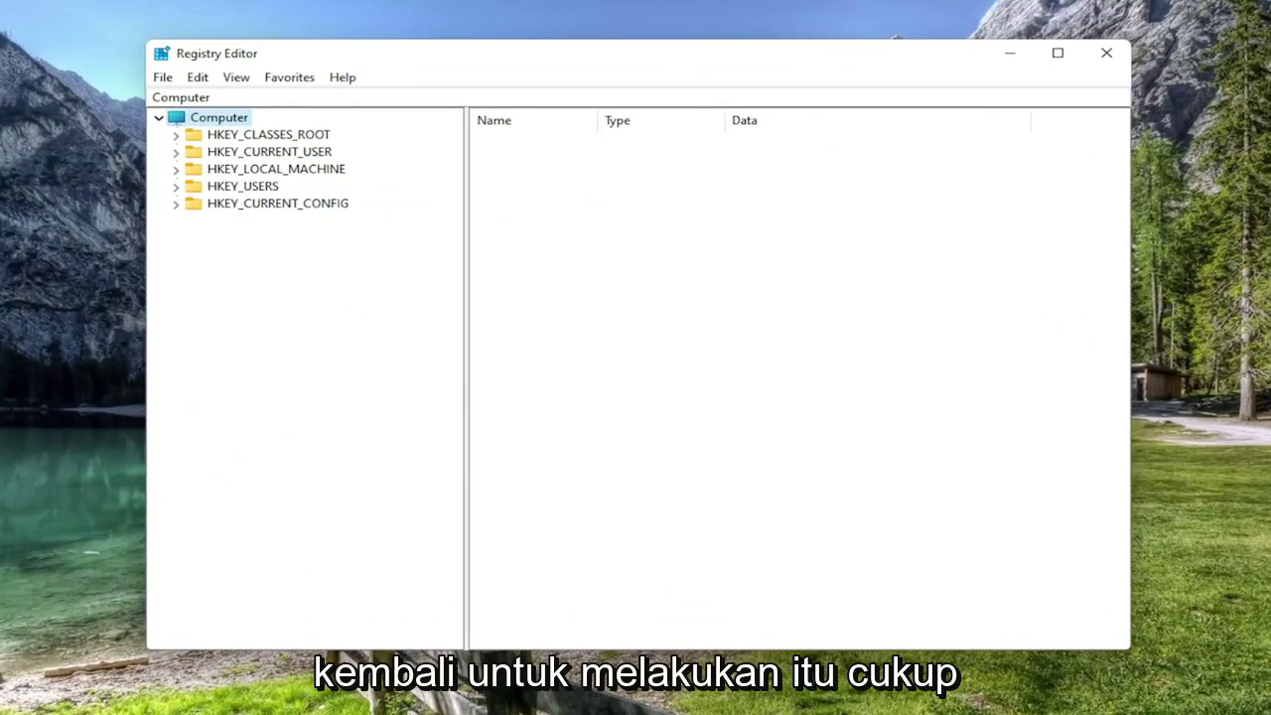
pyautogui.click(162, 78)
pyautogui.click(169, 119)
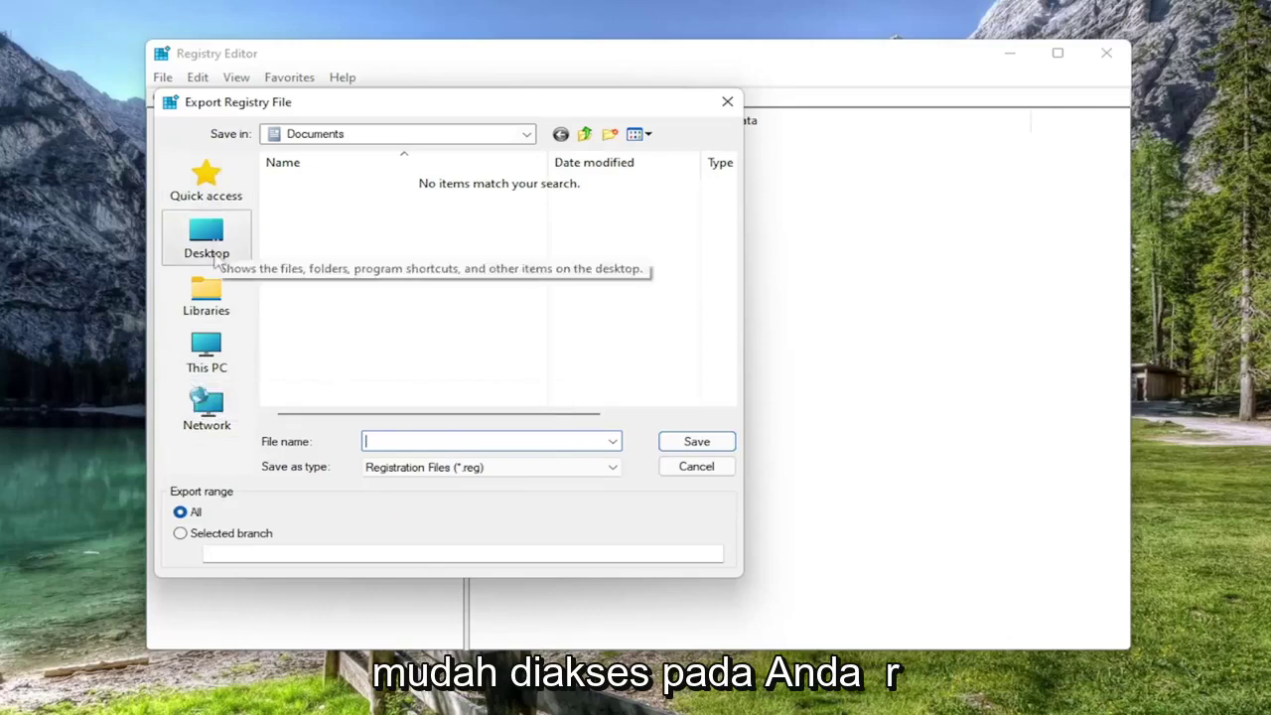
pyautogui.click(694, 471)
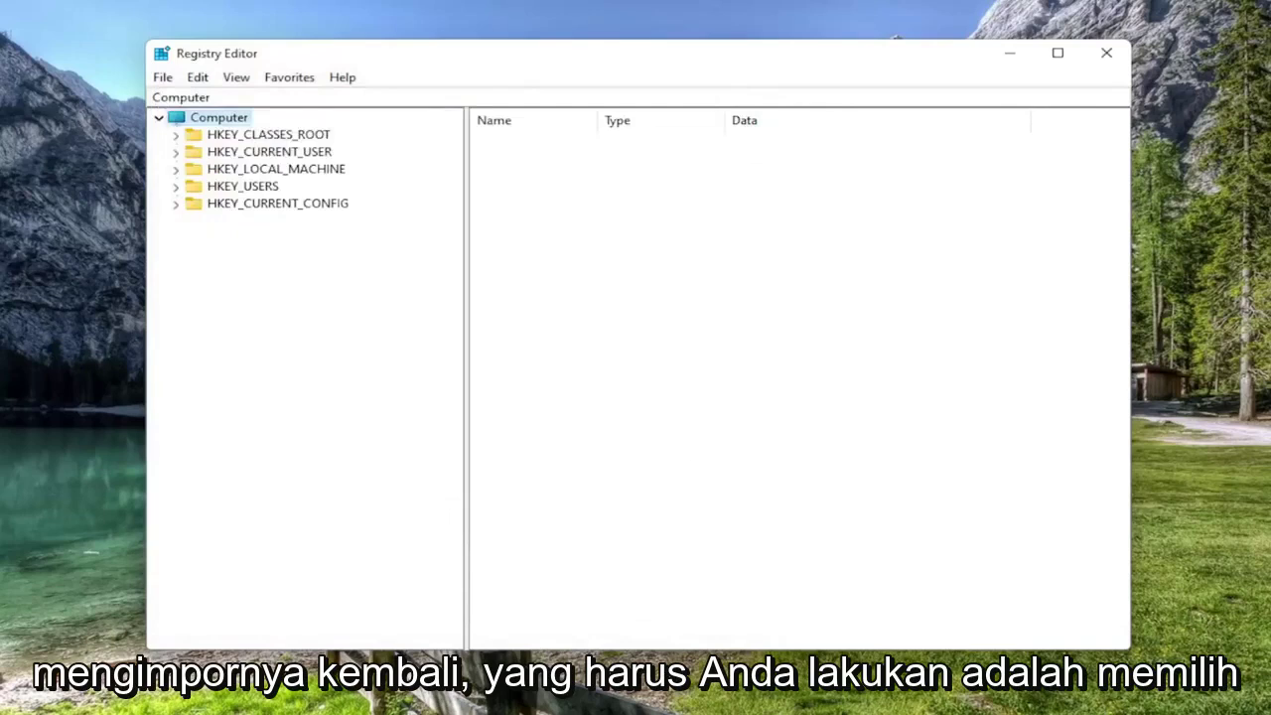
pyautogui.click(162, 77)
pyautogui.click(177, 99)
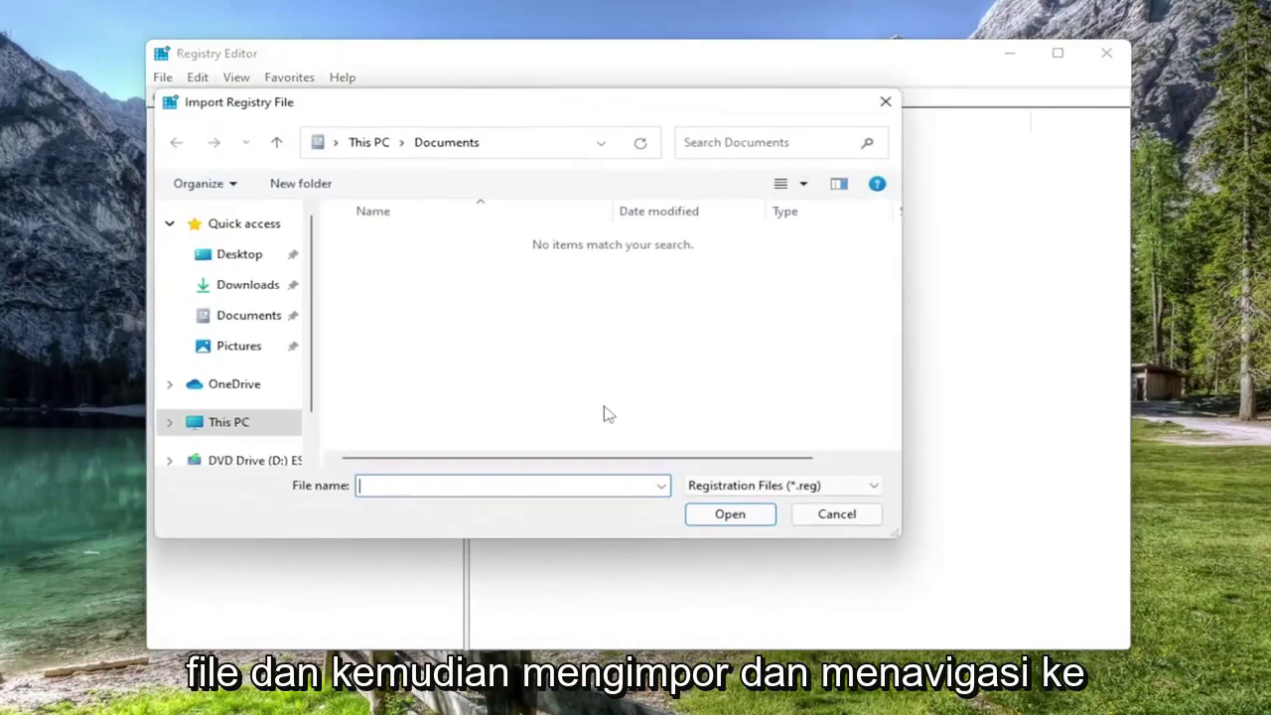
pyautogui.click(244, 254)
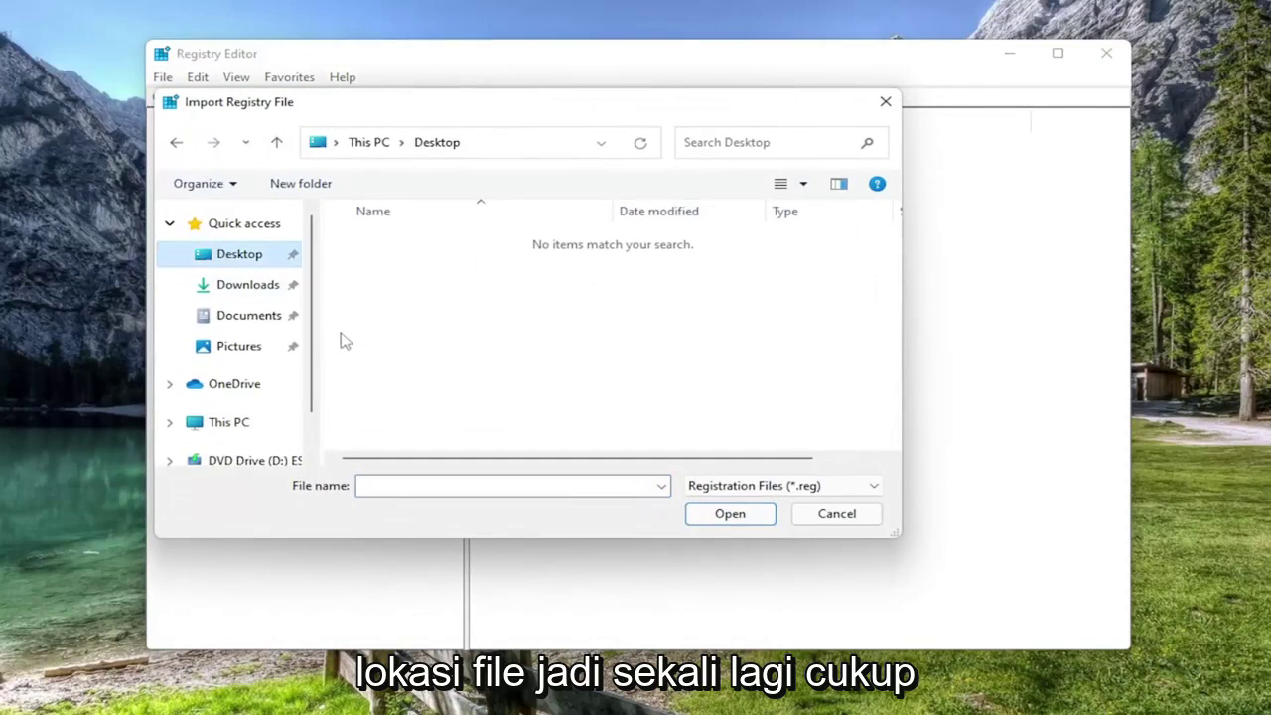
pyautogui.click(840, 515)
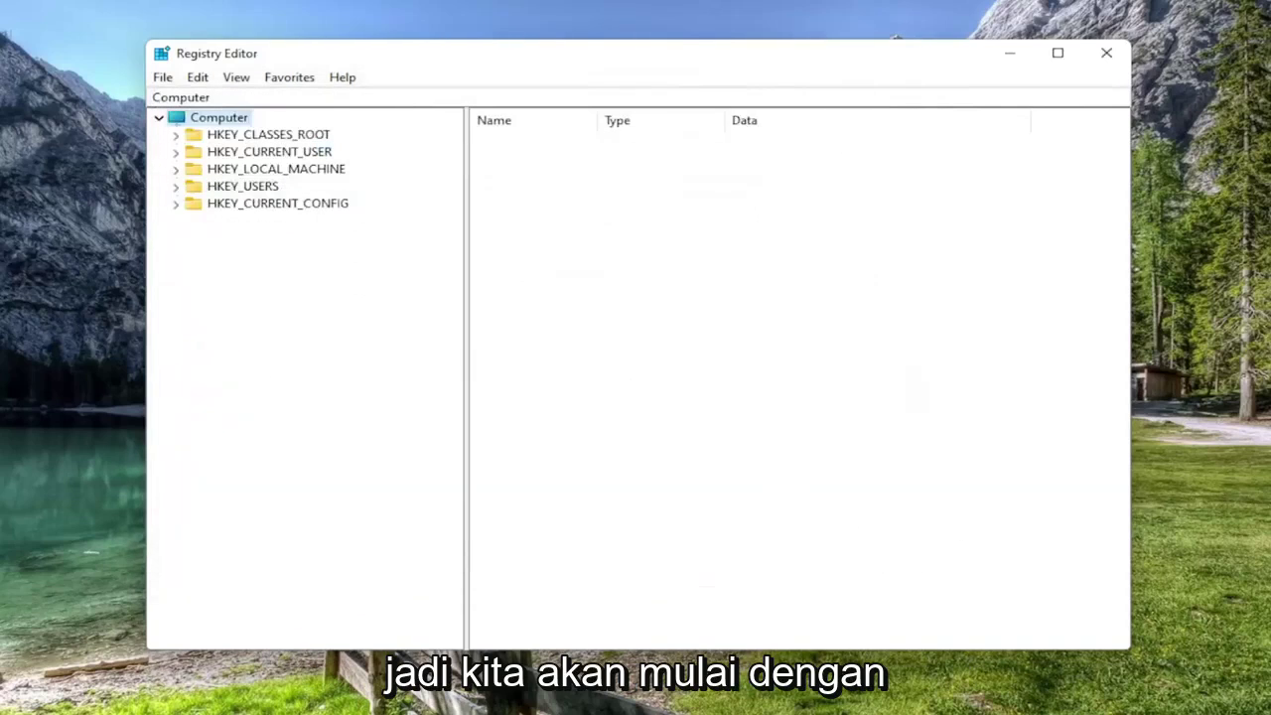
# Expand HKEY_CURRENT_USER\Software\Microsoft\Windows\CurrentVersion\Explorer and select its Advanced key
pyautogui.doubleClick(266, 152)
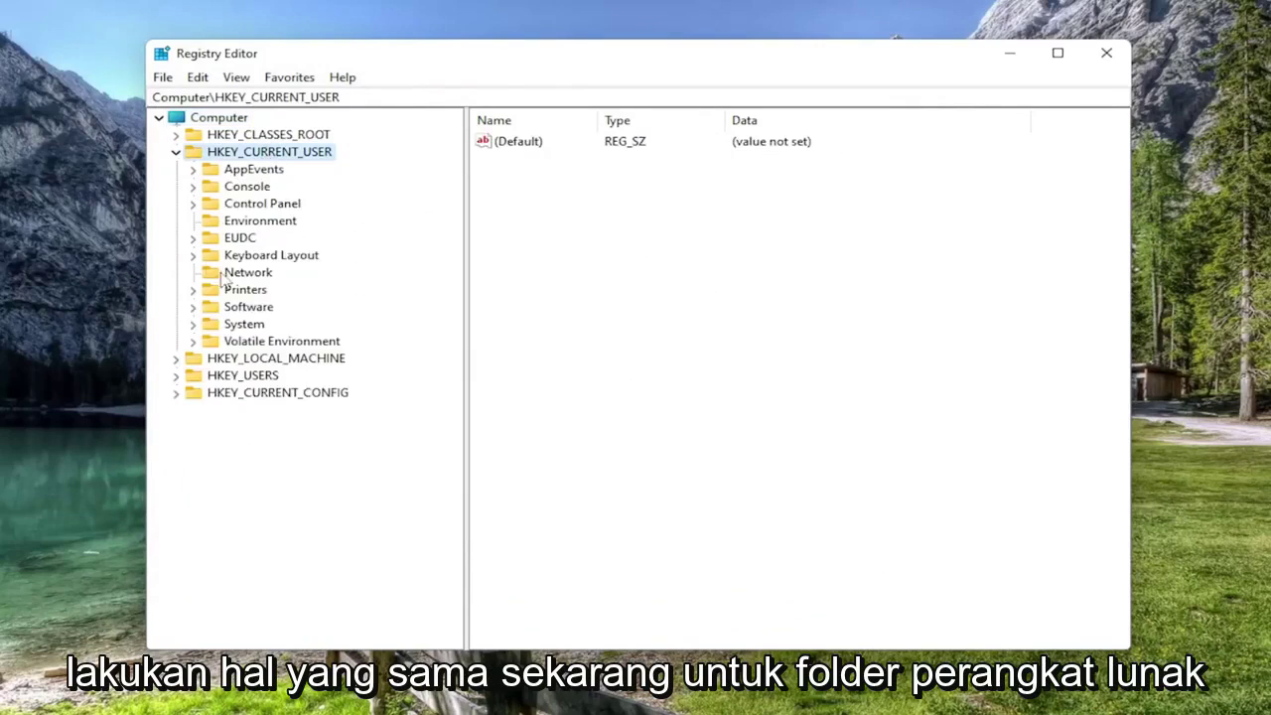
pyautogui.doubleClick(243, 308)
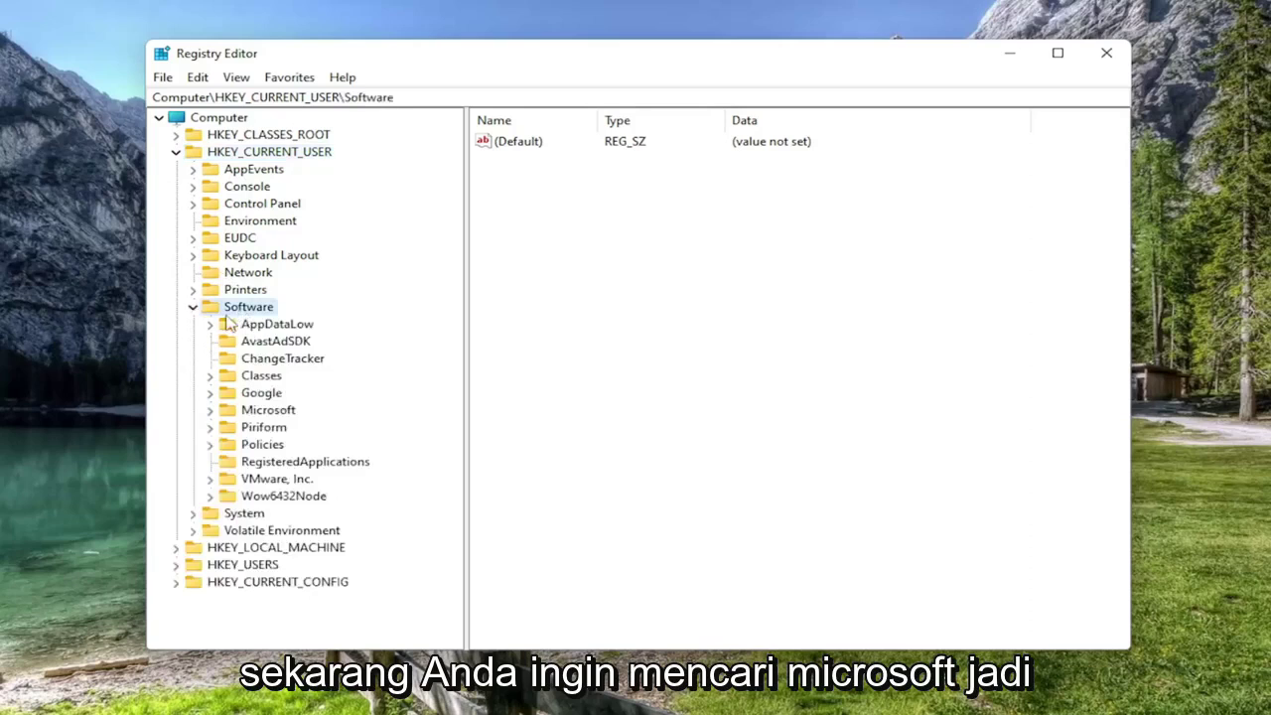
pyautogui.doubleClick(260, 412)
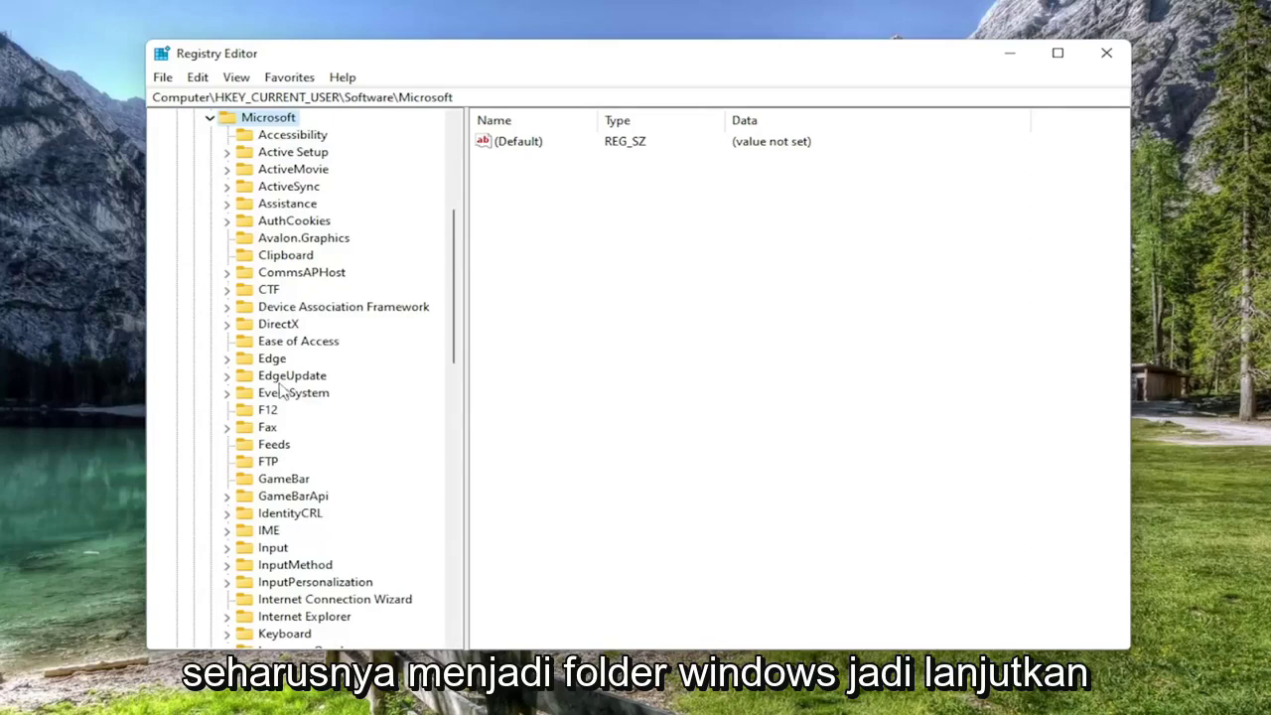
pyautogui.scroll(-7, 281, 393)
pyautogui.scroll(-8, 281, 393)
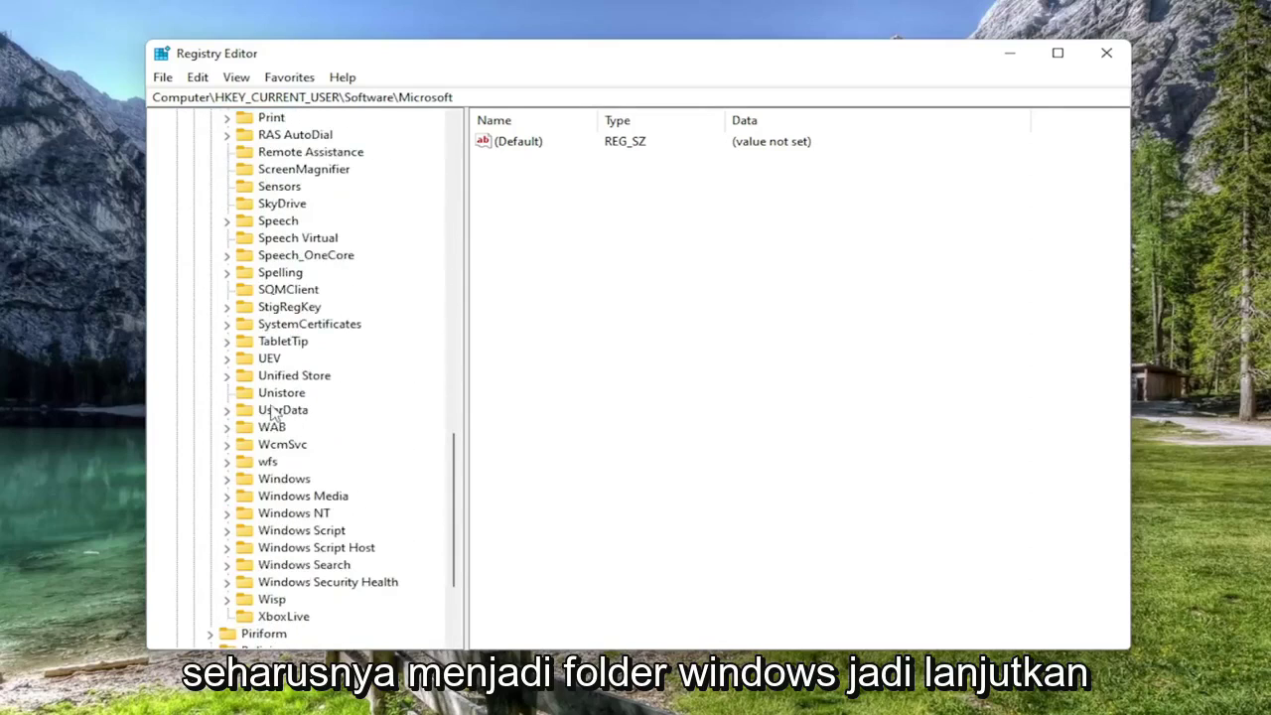
pyautogui.doubleClick(283, 481)
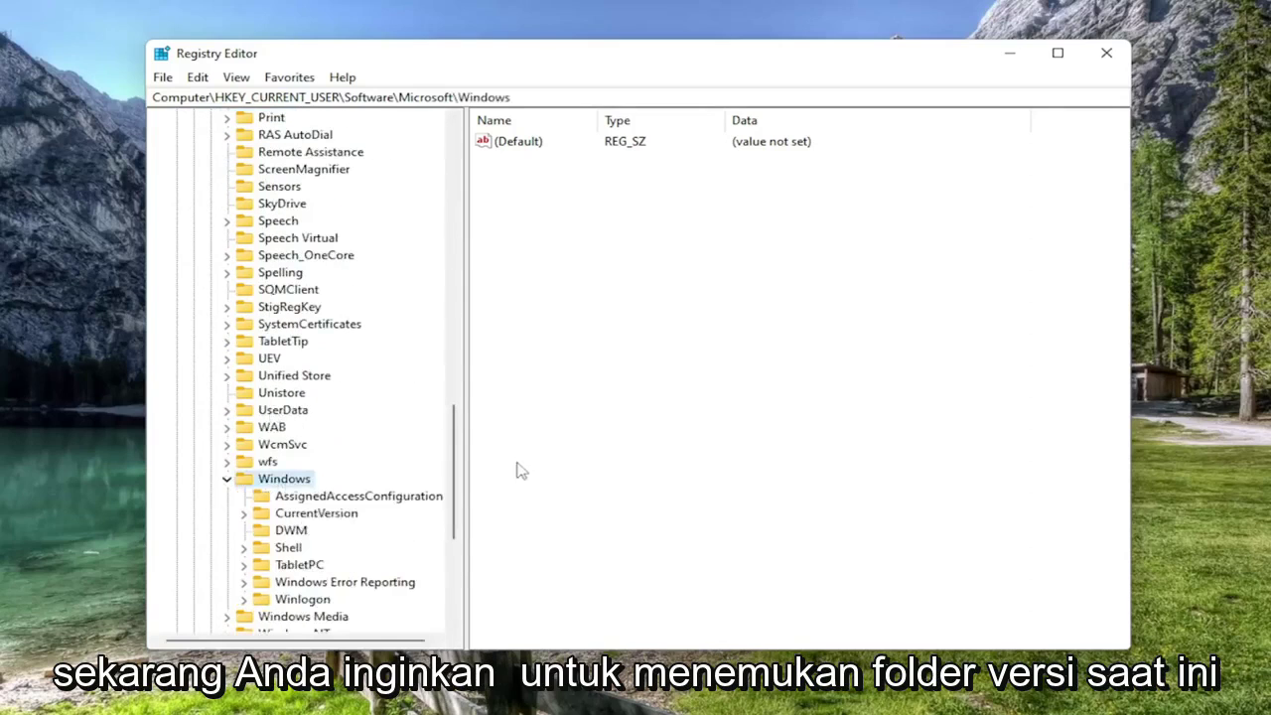
pyautogui.click(297, 517)
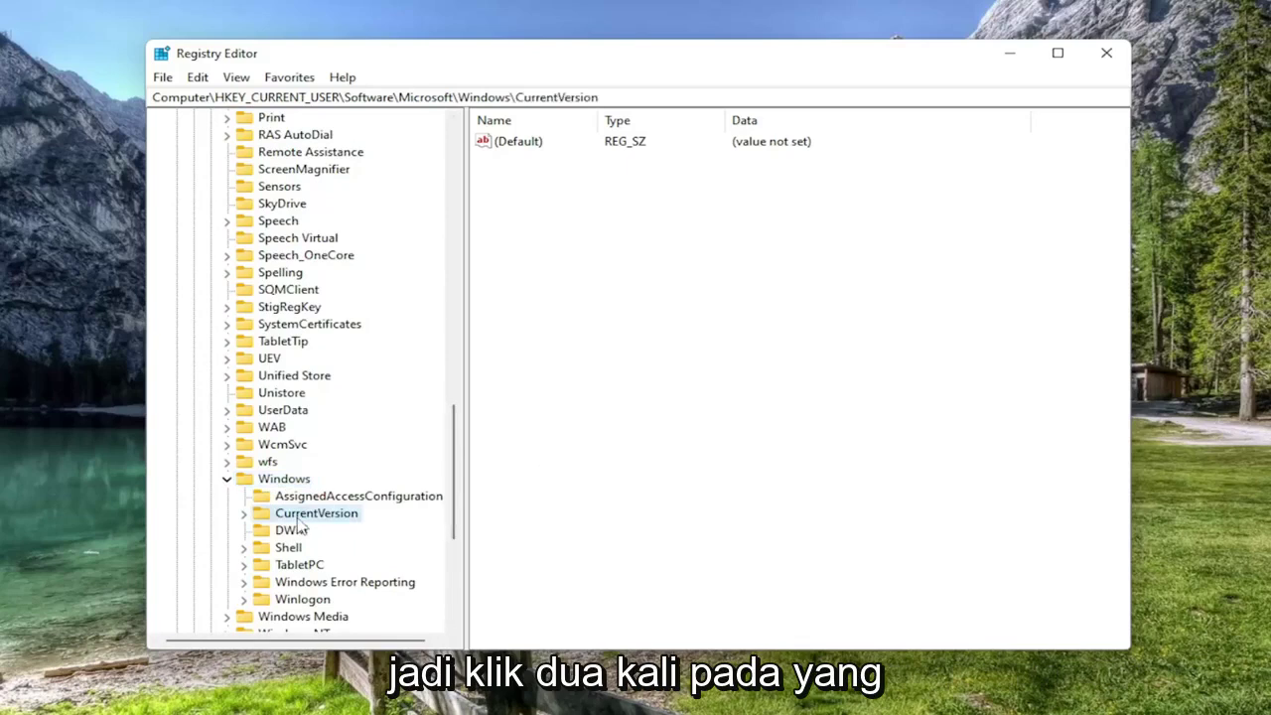
pyautogui.doubleClick(303, 517)
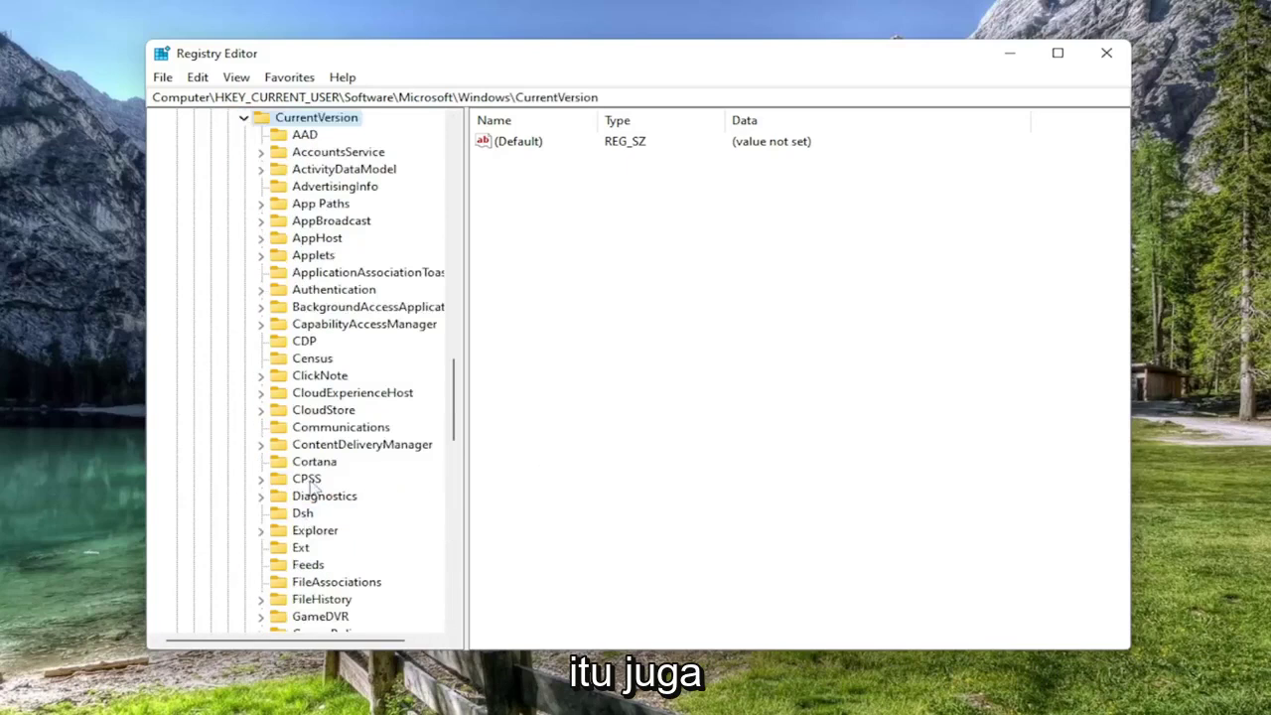
pyautogui.click(315, 532)
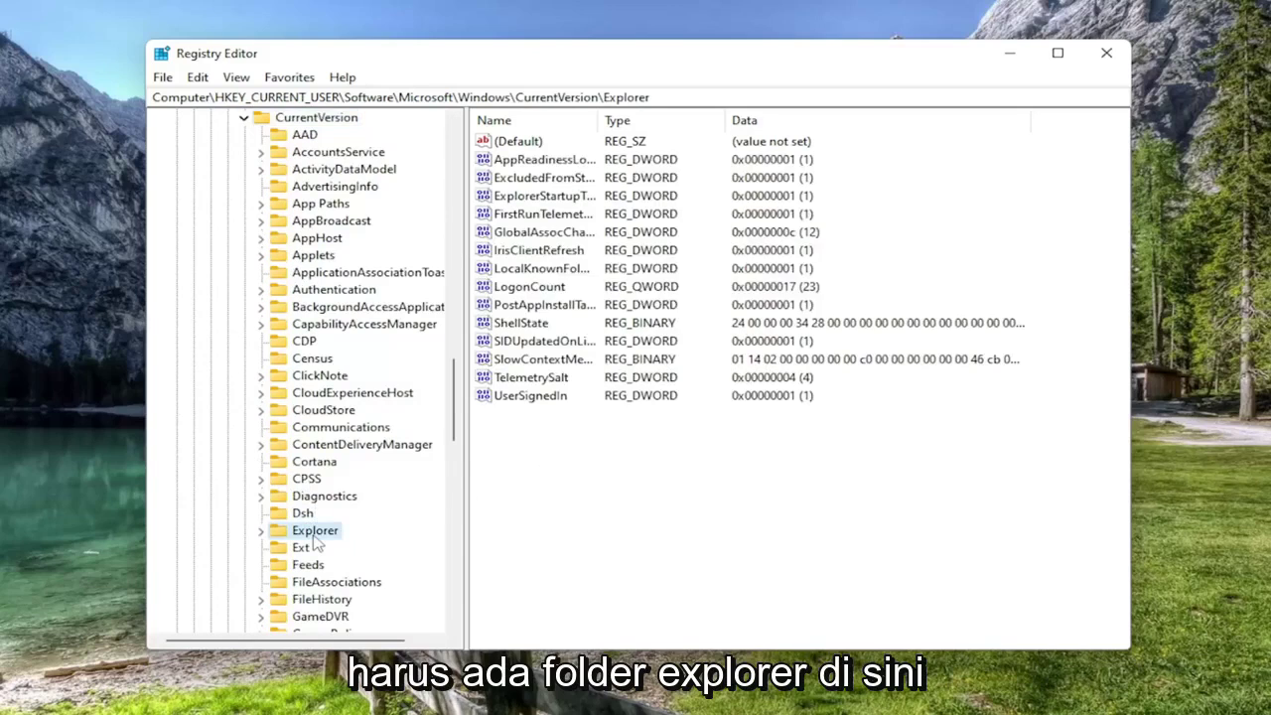
pyautogui.doubleClick(314, 535)
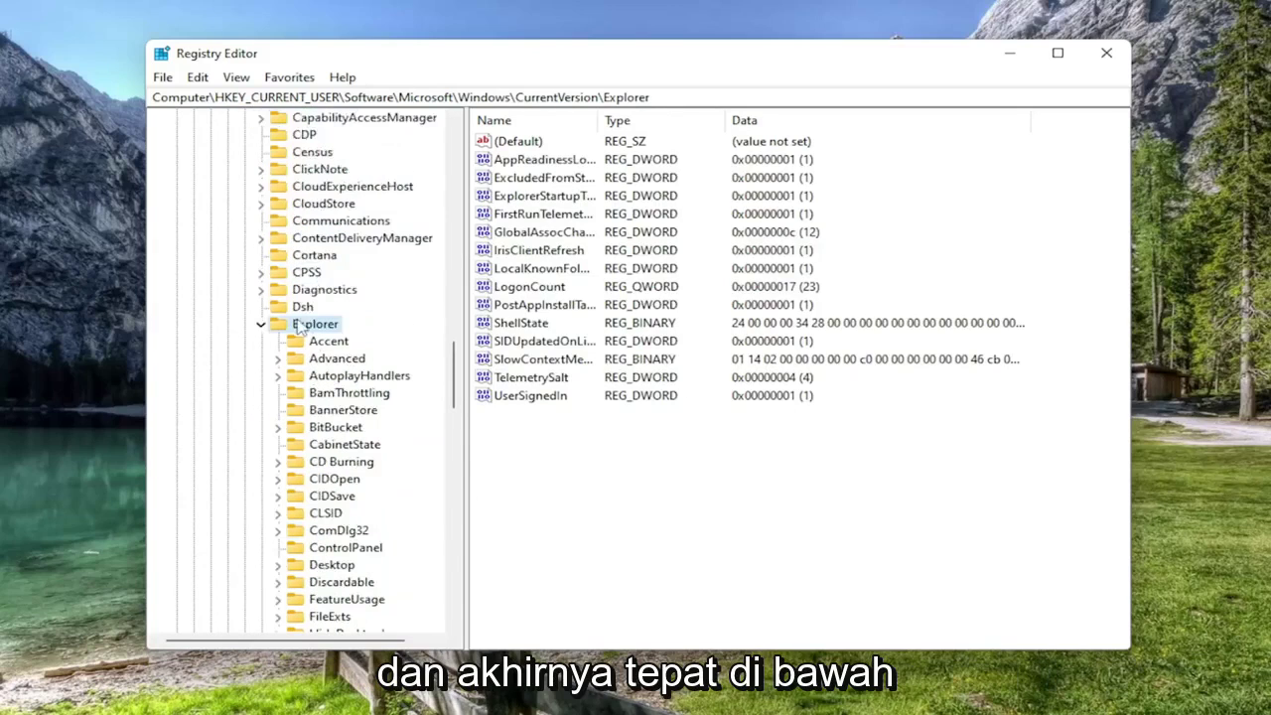
pyautogui.click(318, 362)
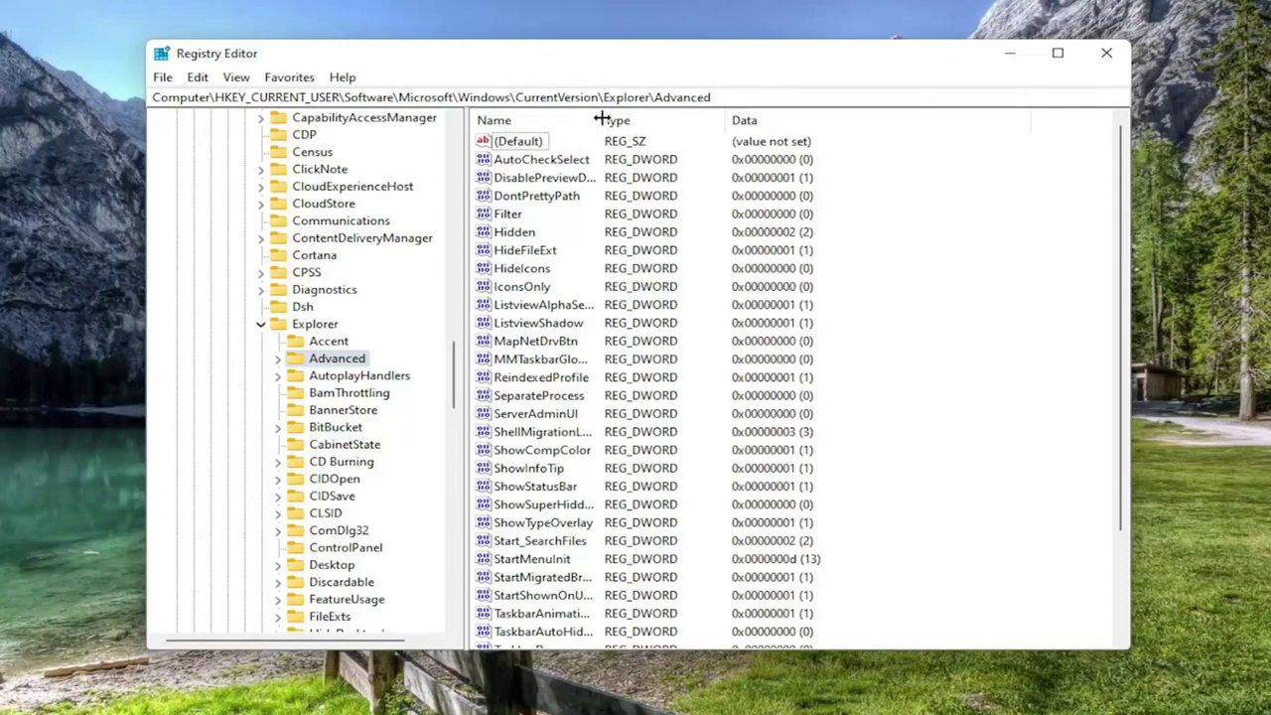
pyautogui.moveTo(601, 120); pyautogui.dragTo(673, 119)
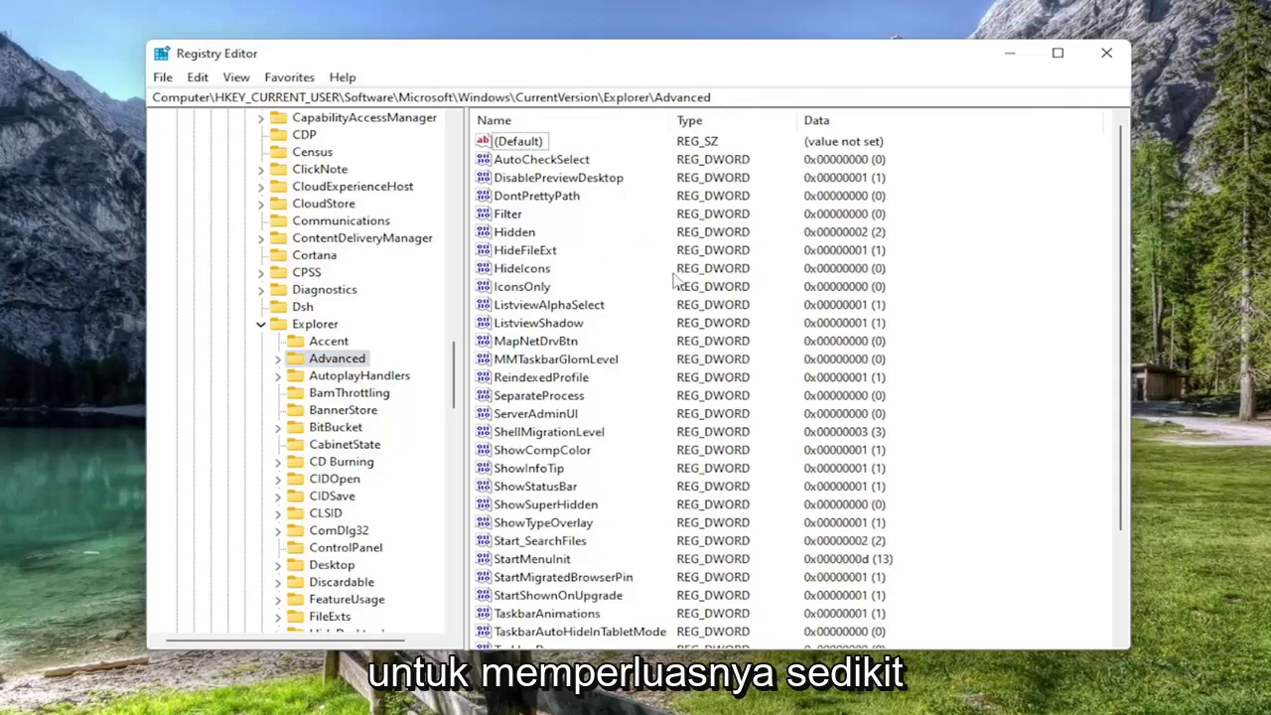
pyautogui.scroll(-3, 521, 552)
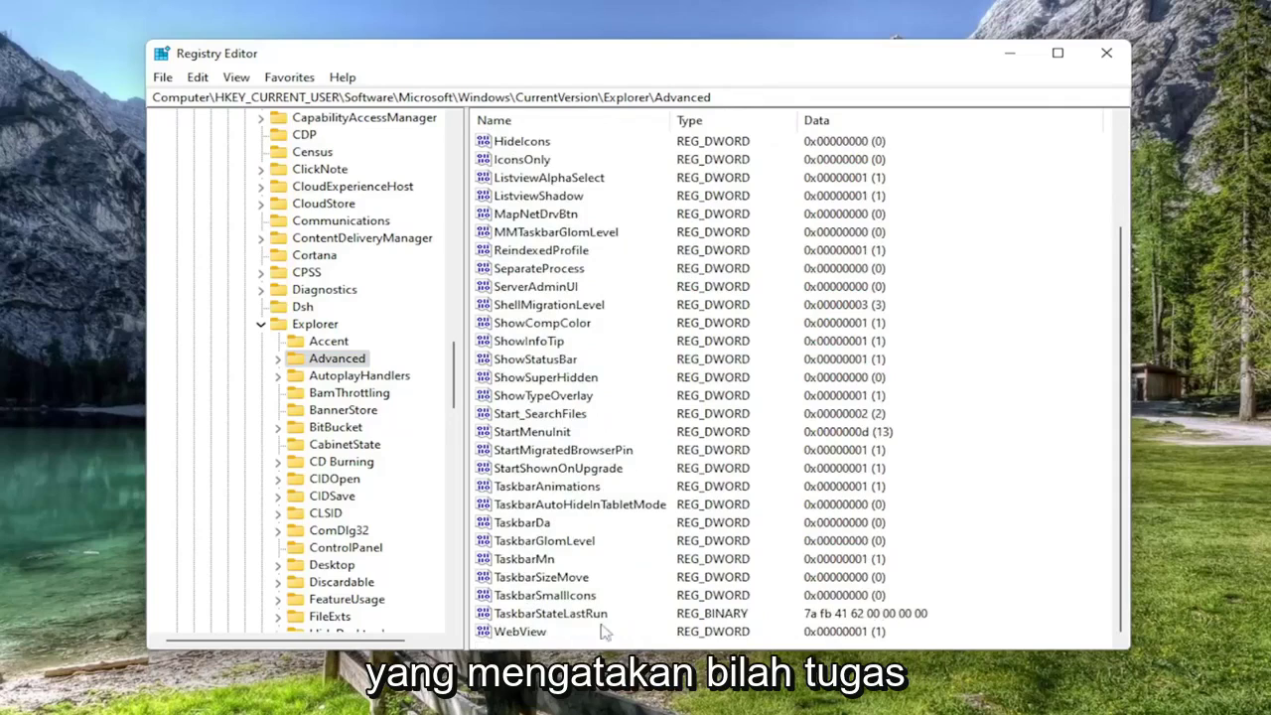
pyautogui.click(551, 487)
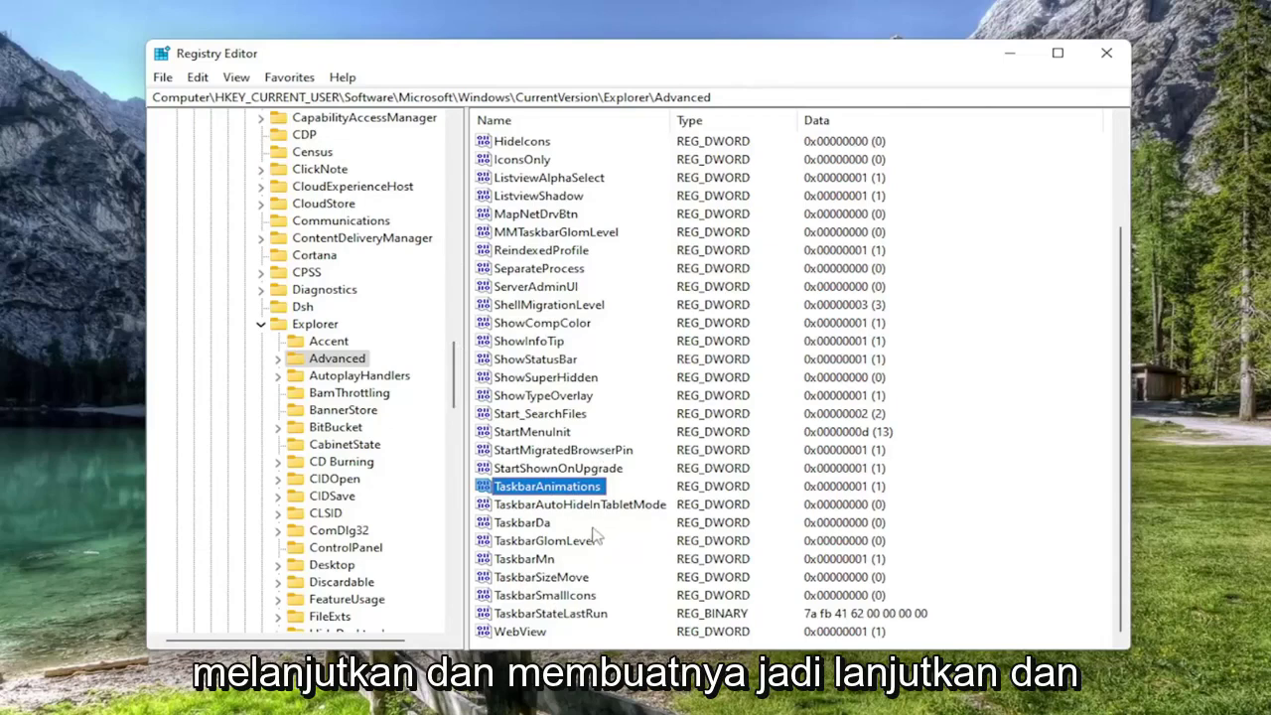
pyautogui.click(1023, 421)
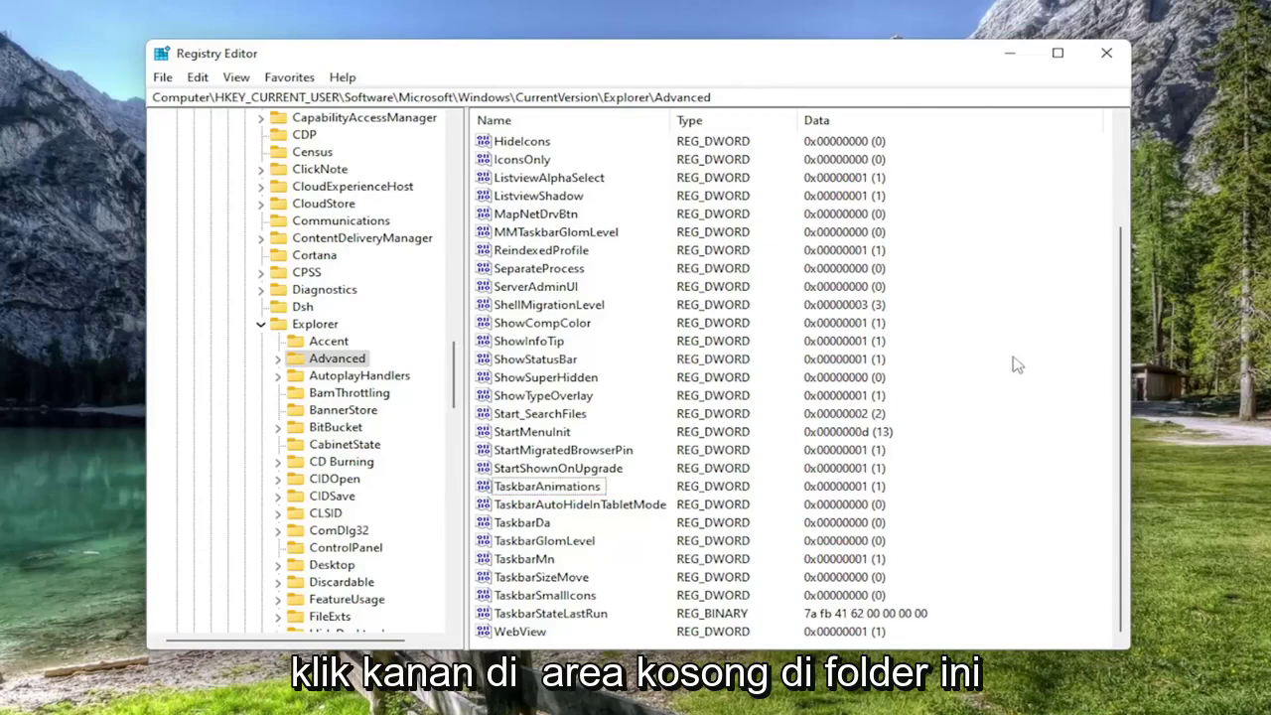
# Create a new DWORD (32-bit) value named TaskbarSi in the Advanced key
pyautogui.rightClick(991, 407)
pyautogui.moveTo(1043, 420)
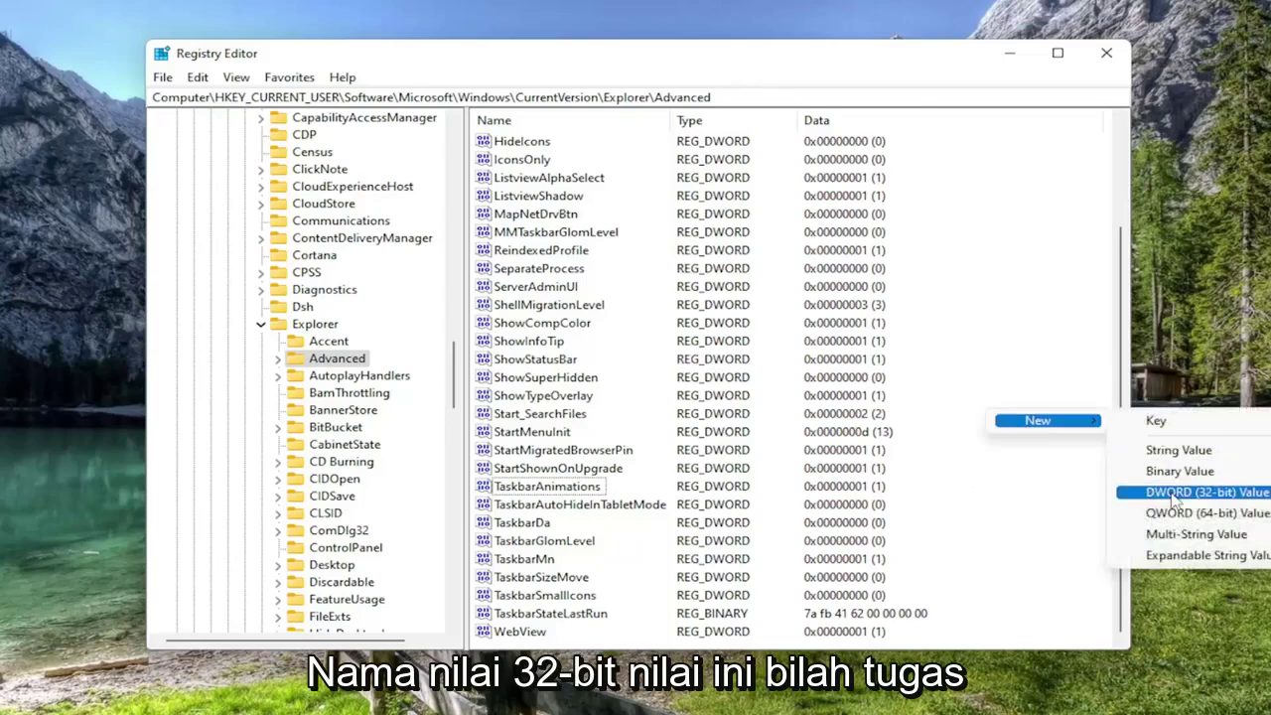
pyautogui.click(1177, 493)
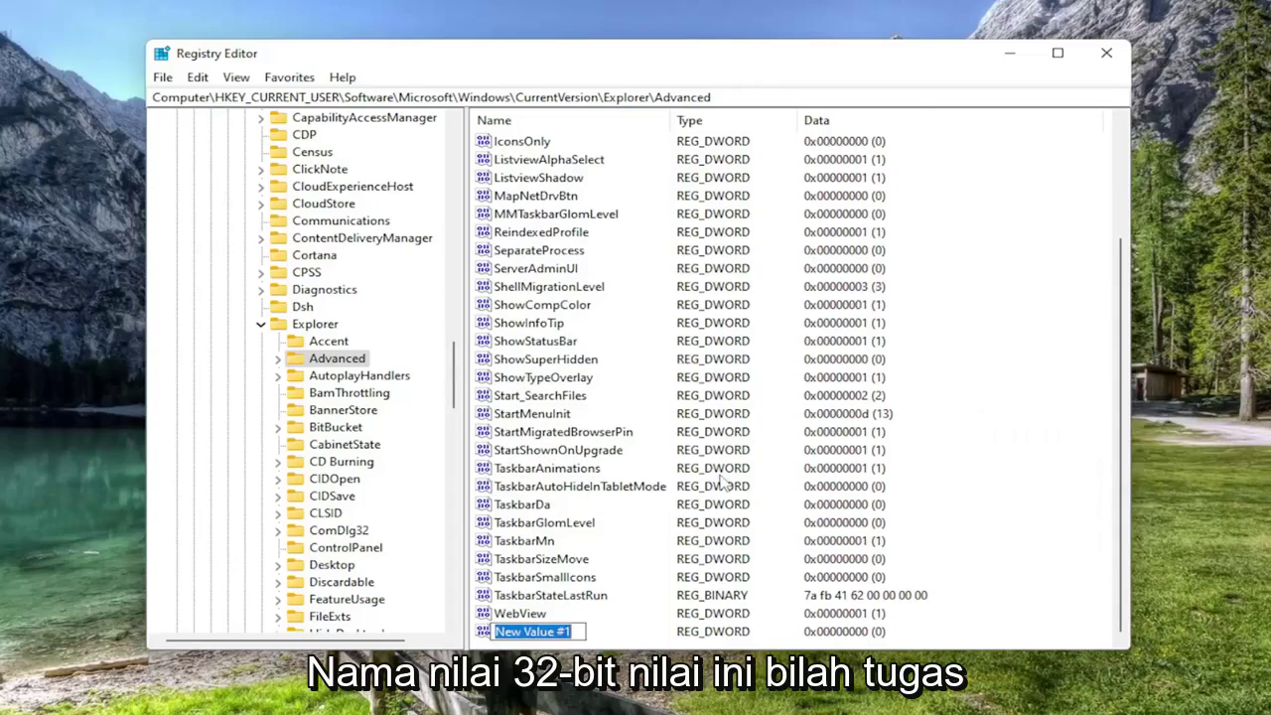
pyautogui.write('Taskbar')
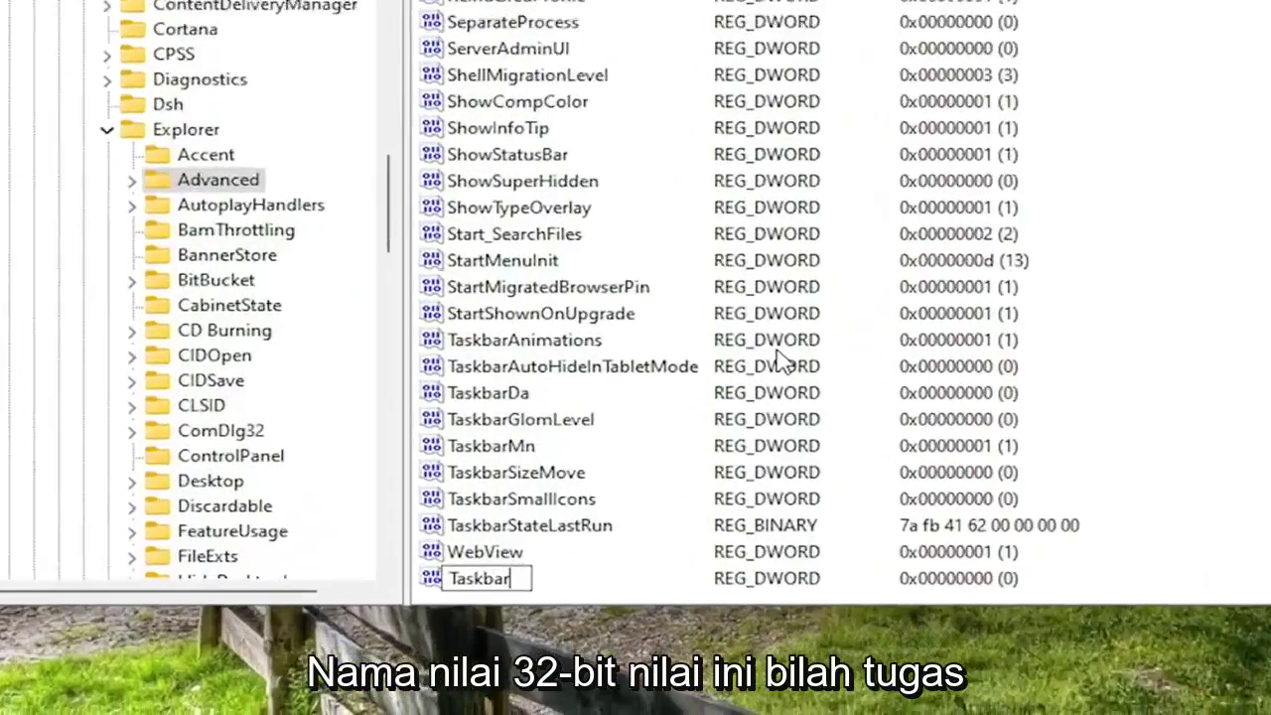
pyautogui.write('Si')
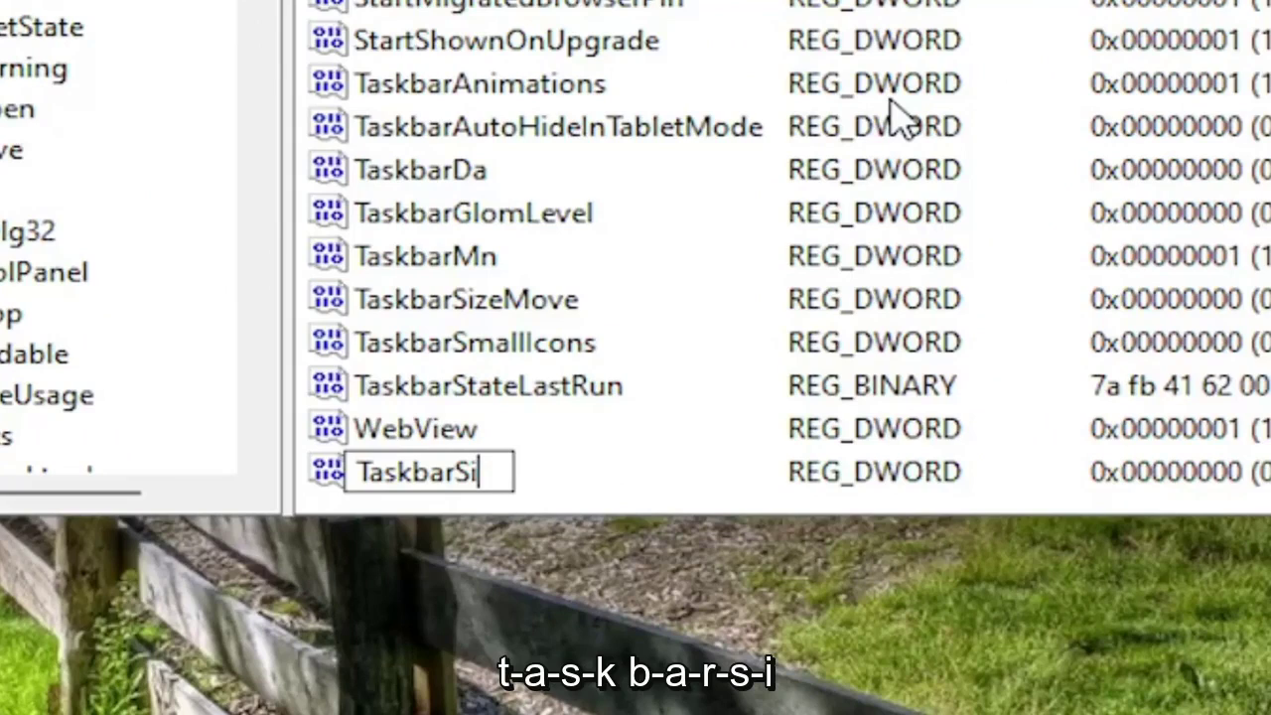
pyautogui.press('Return')
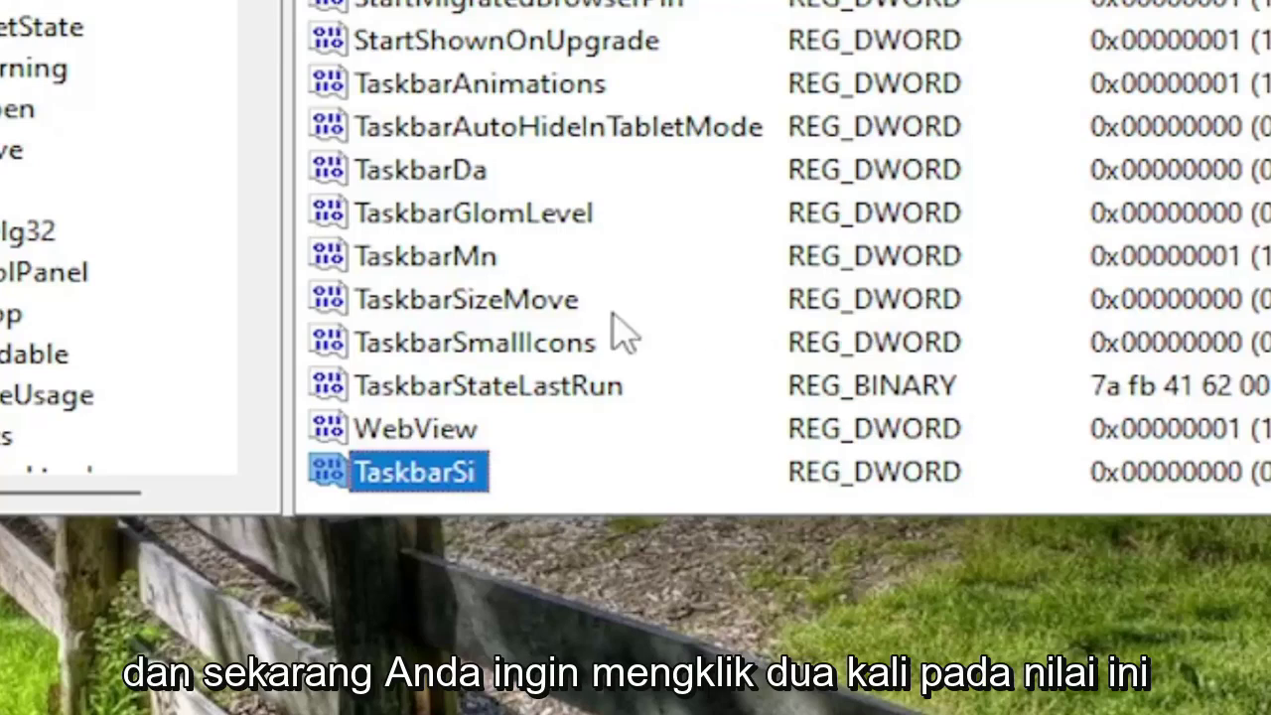
# Change TaskbarSi's value data from 0 to 2 and confirm it
pyautogui.doubleClick(437, 483)
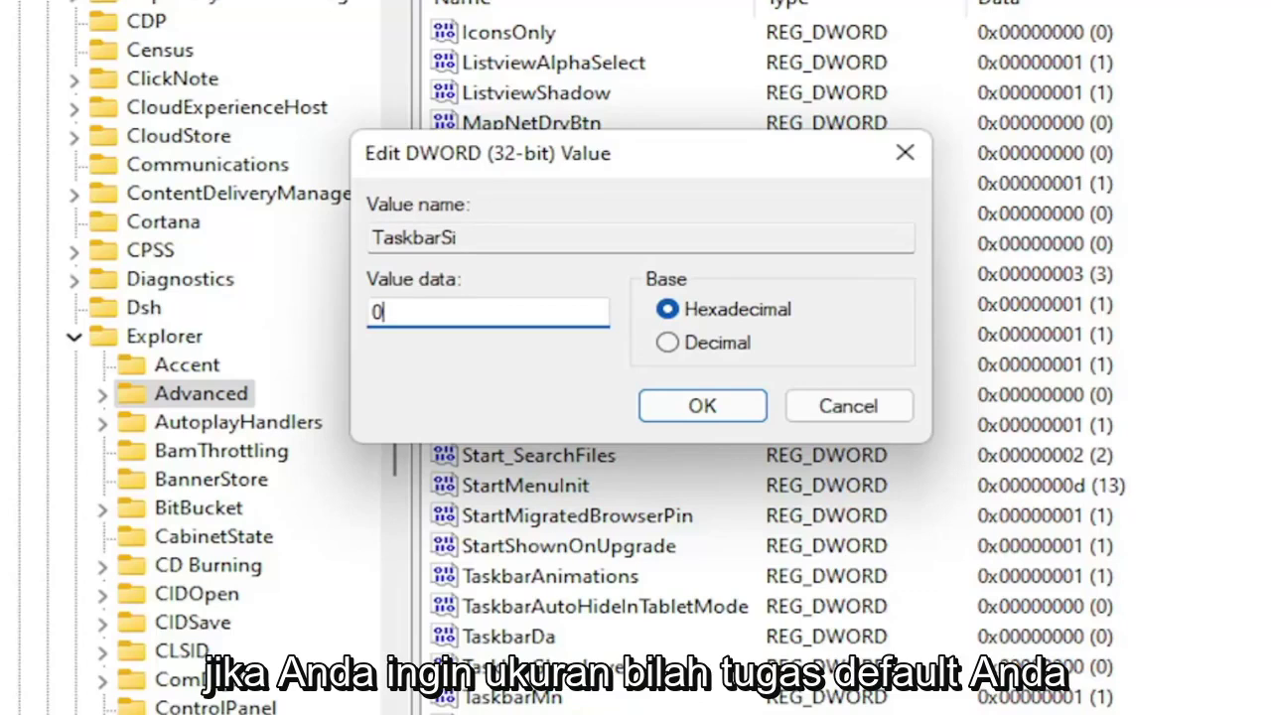
pyautogui.hotkey('ctrl', 'a')
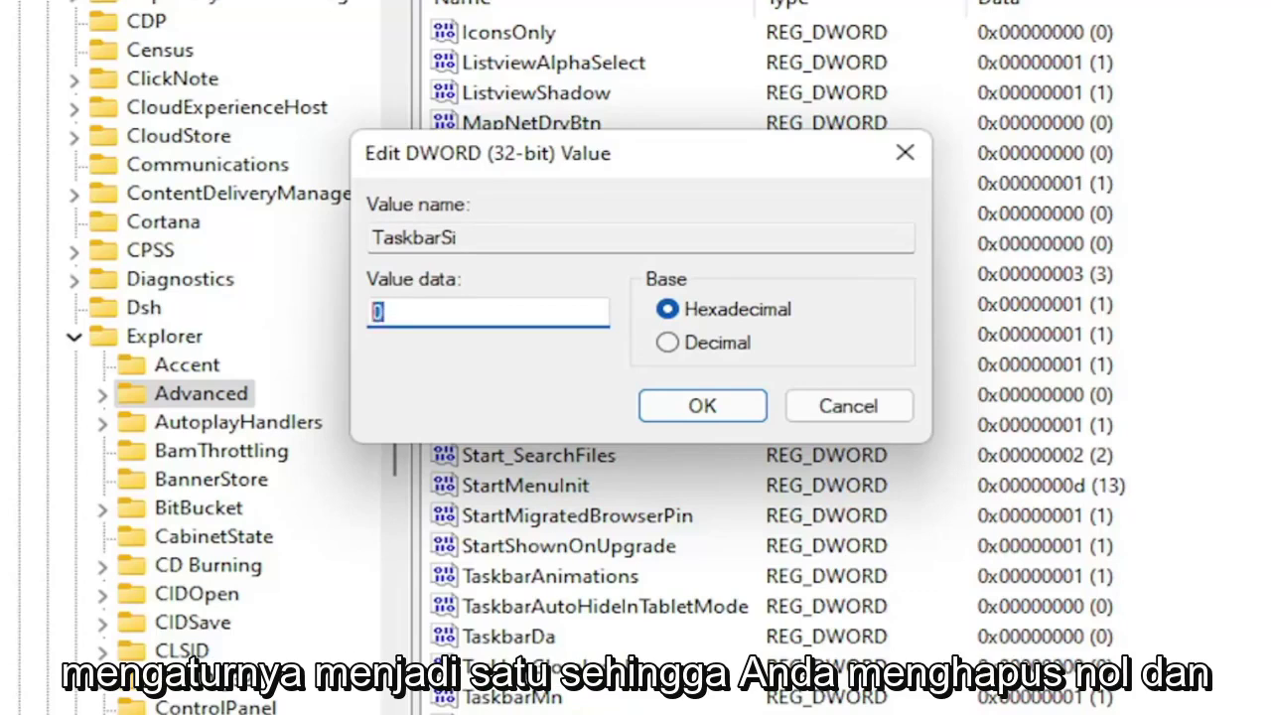
pyautogui.write('1')
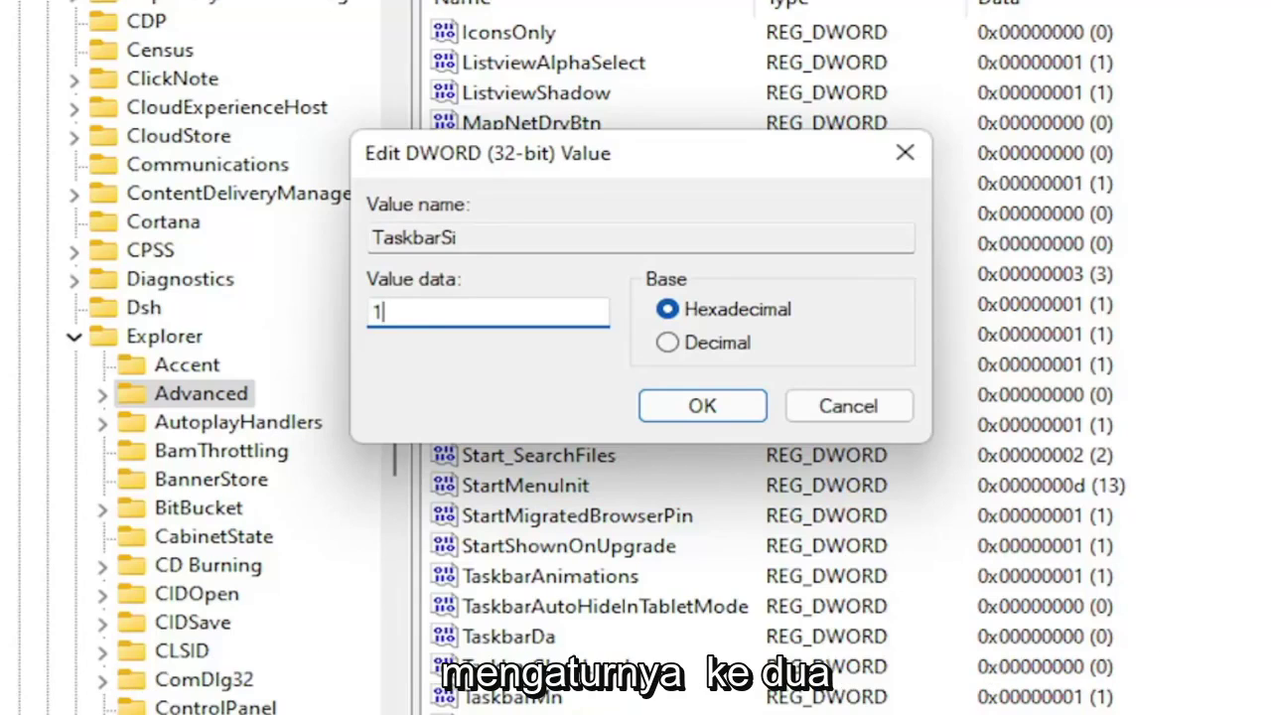
pyautogui.write('2')
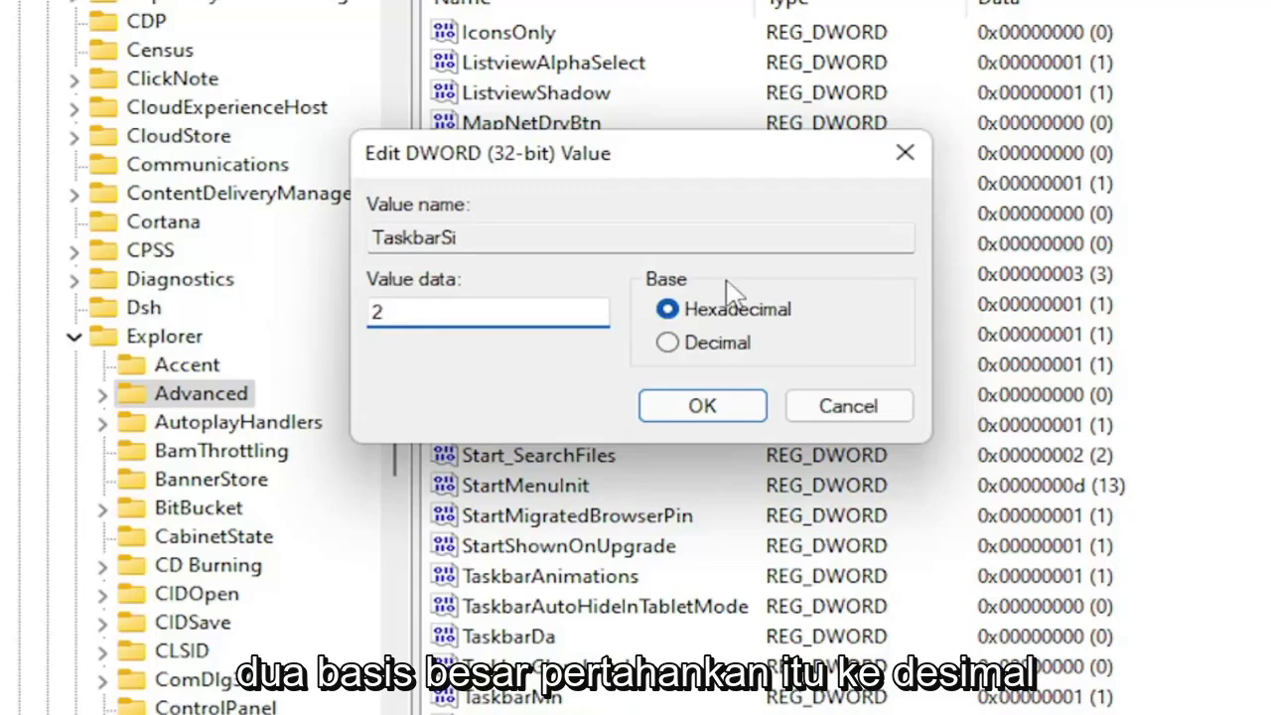
pyautogui.click(707, 410)
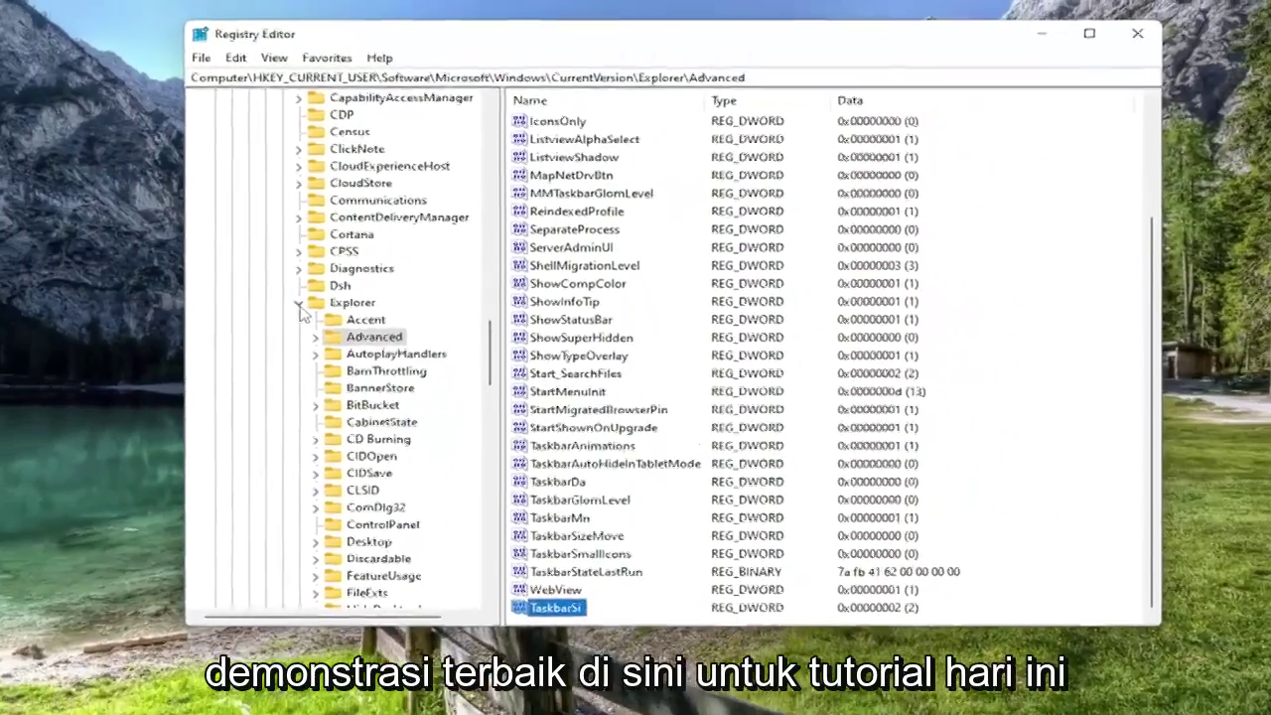
# Collapse the Explorer through HKEY_CURRENT_USER keys back to Computer and close Registry Editor
pyautogui.click(299, 304)
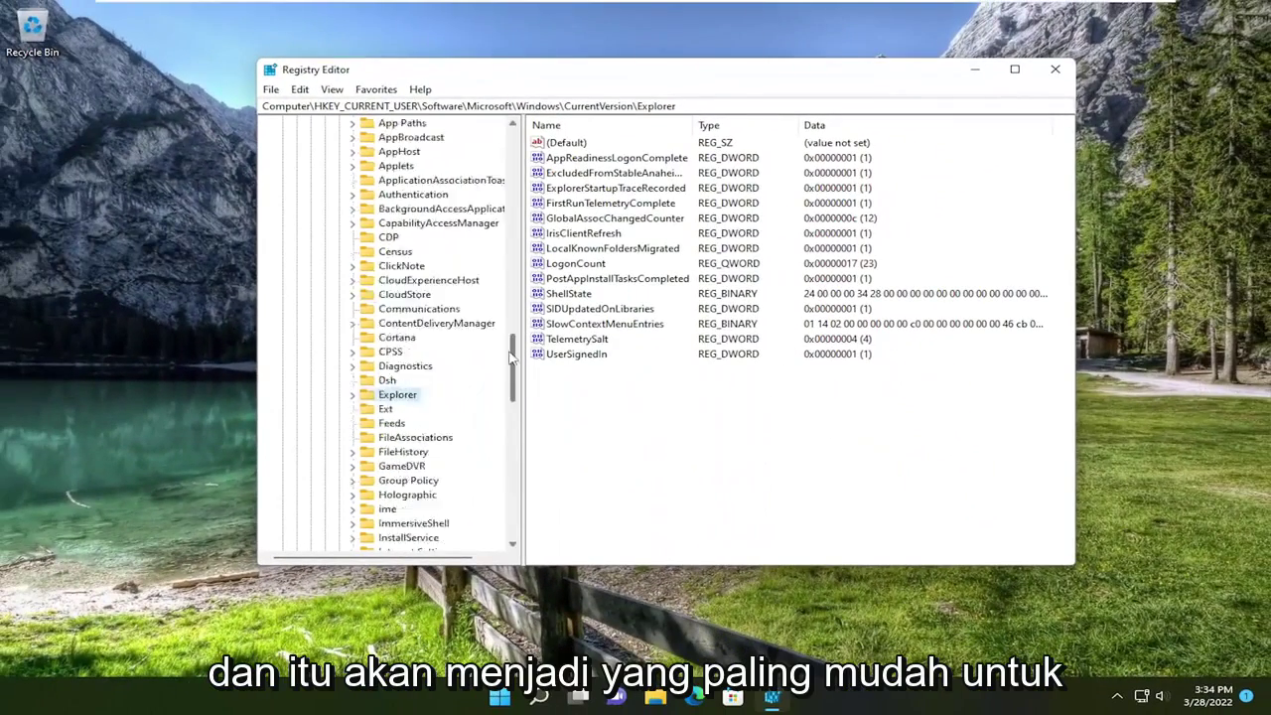
pyautogui.moveTo(512, 360); pyautogui.dragTo(510, 316)
pyautogui.click(338, 423)
pyautogui.click(325, 394)
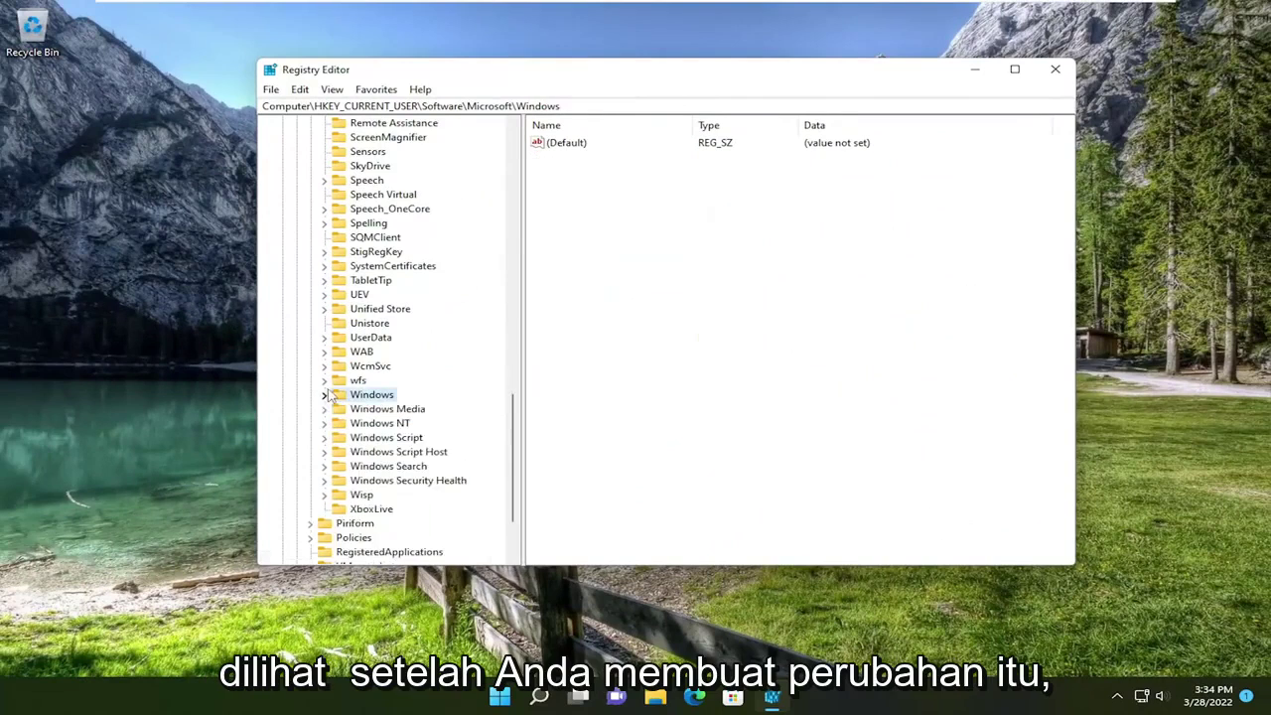
pyautogui.moveTo(515, 457); pyautogui.dragTo(513, 189)
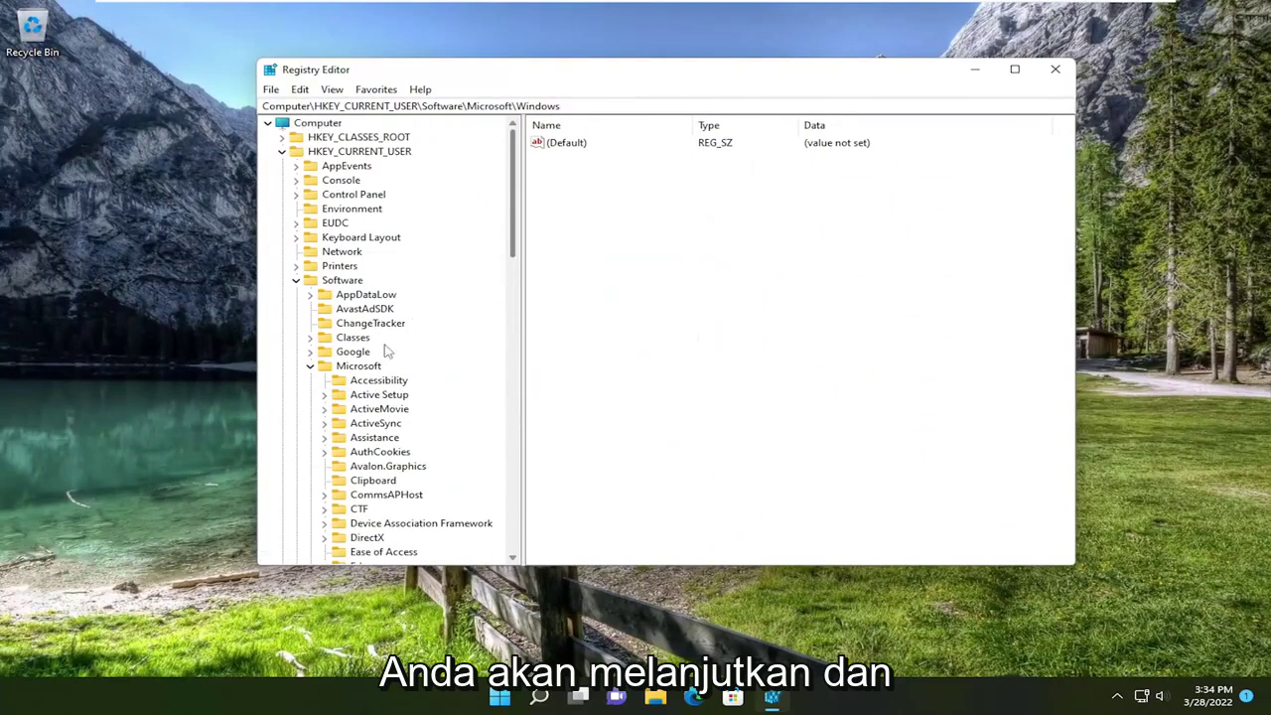
pyautogui.click(310, 366)
pyautogui.click(296, 280)
pyautogui.click(282, 151)
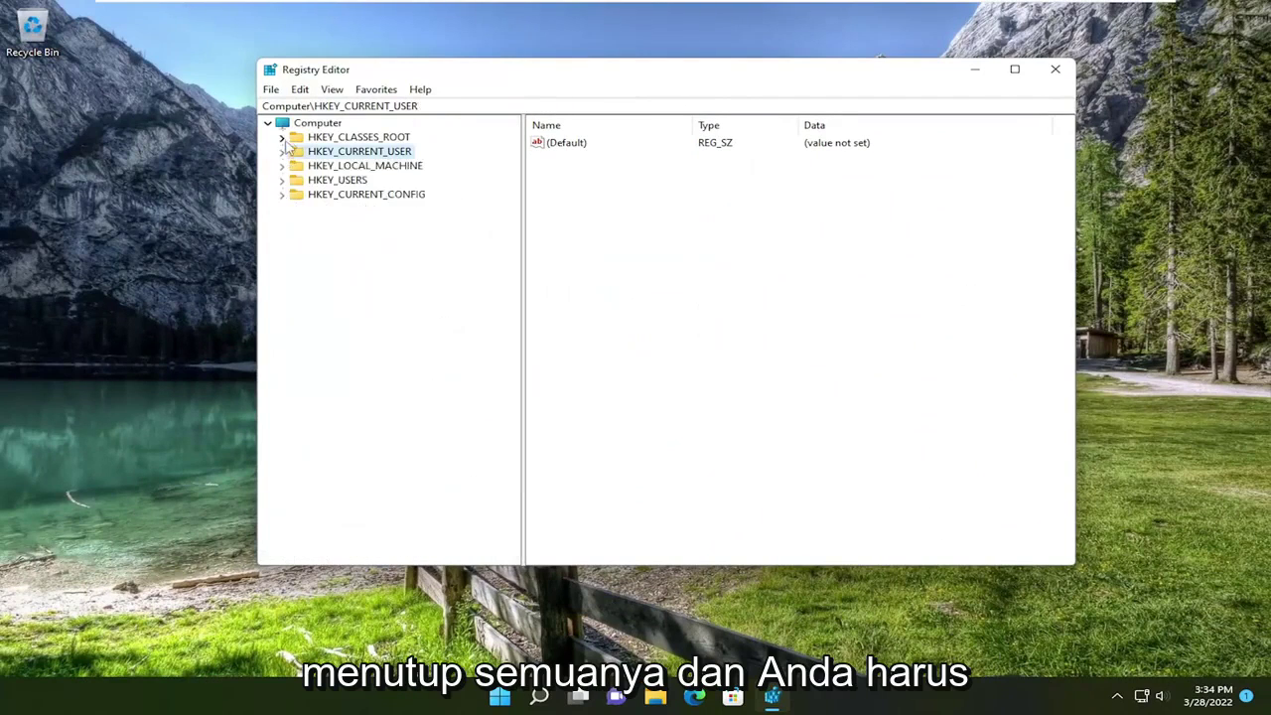
pyautogui.click(316, 123)
pyautogui.click(1055, 69)
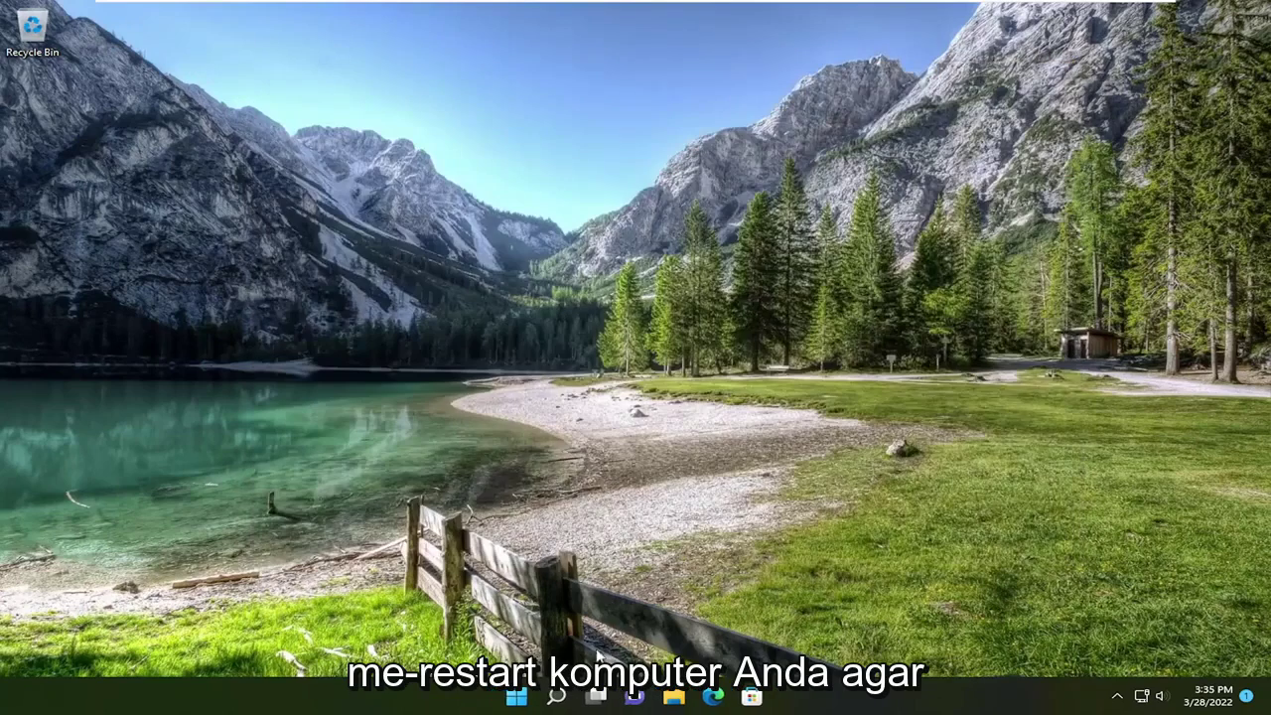
# Restart Windows from the Start button's power-user menu to apply the larger taskbar
pyautogui.rightClick(516, 698)
pyautogui.moveTo(503, 633)
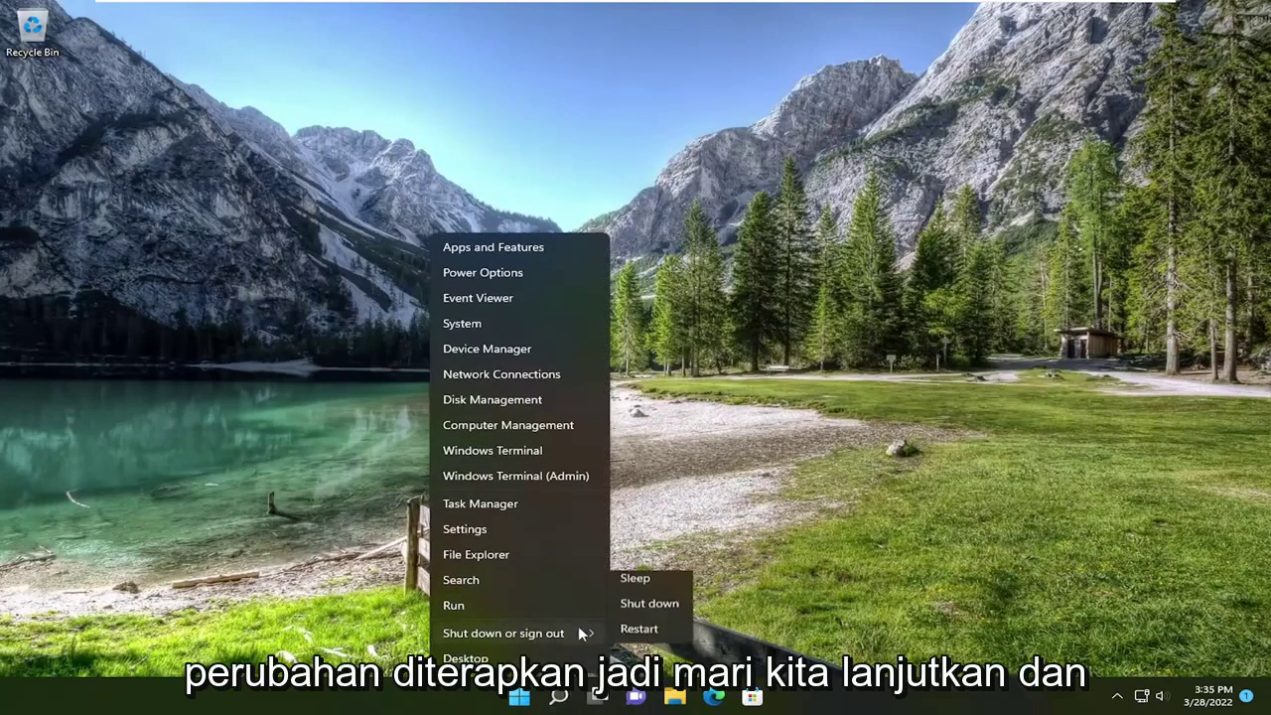
pyautogui.click(641, 658)
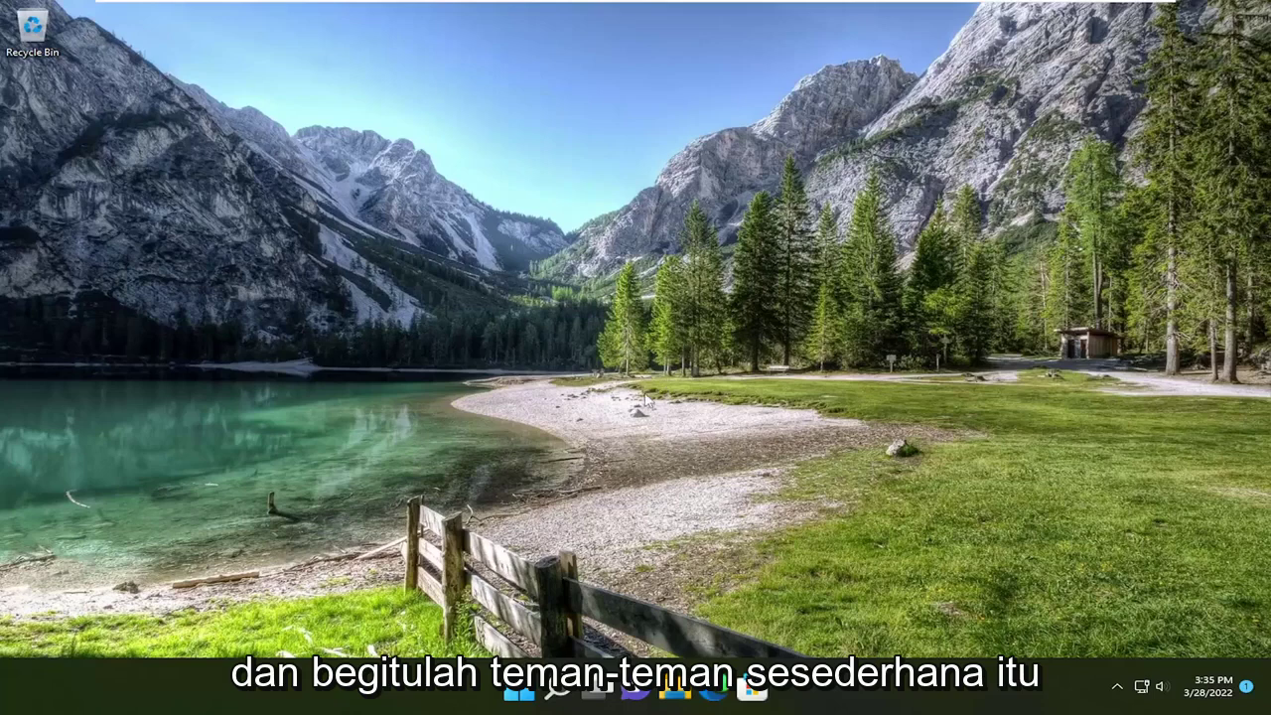
pyautogui.click(683, 686)
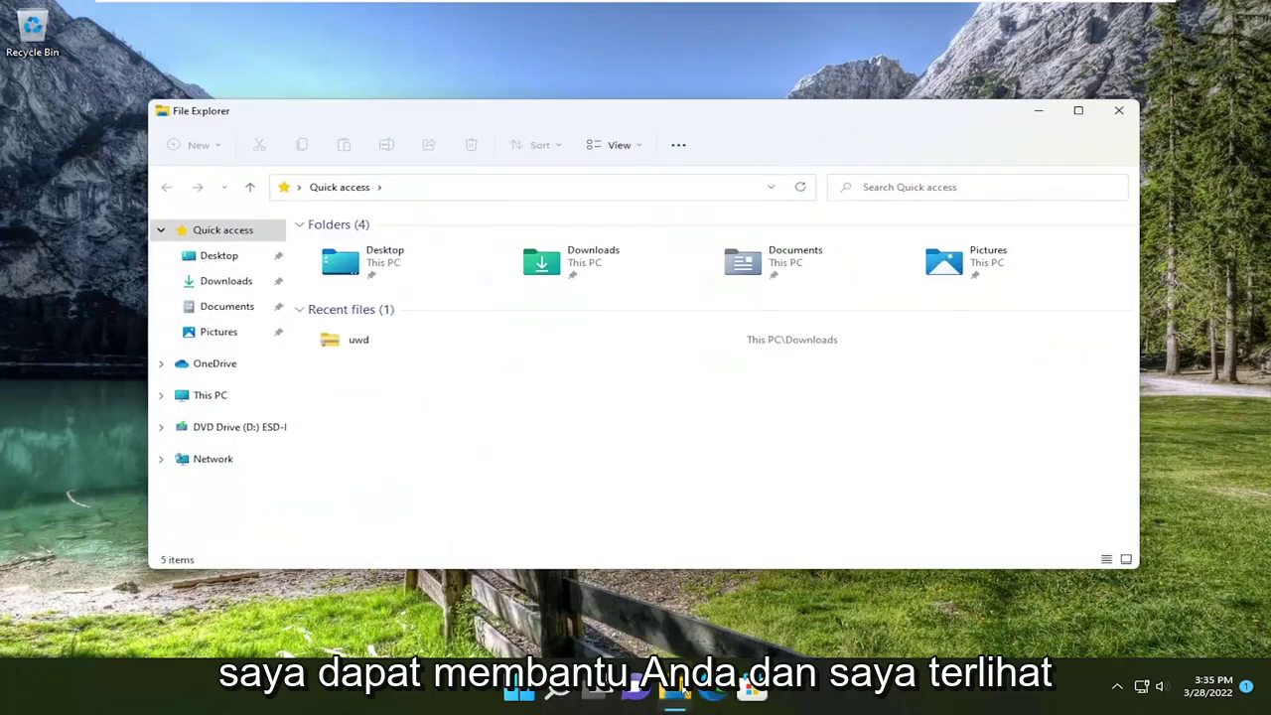
pyautogui.click(1120, 109)
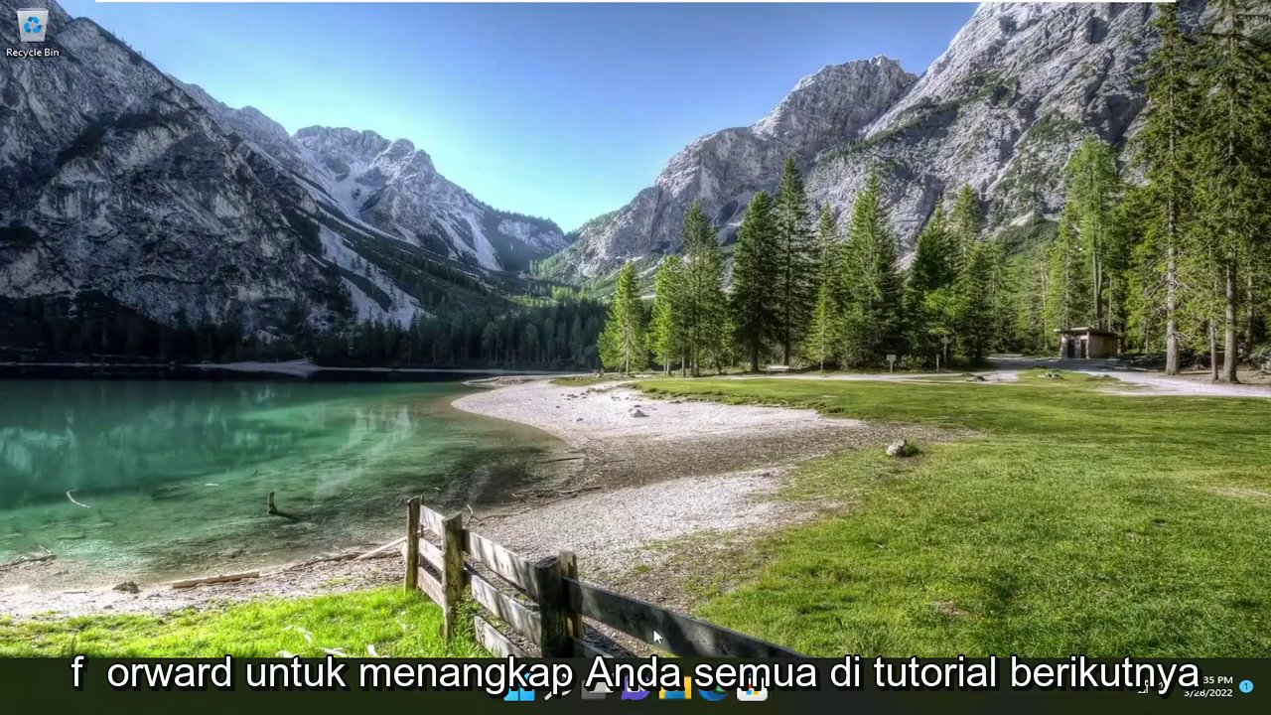